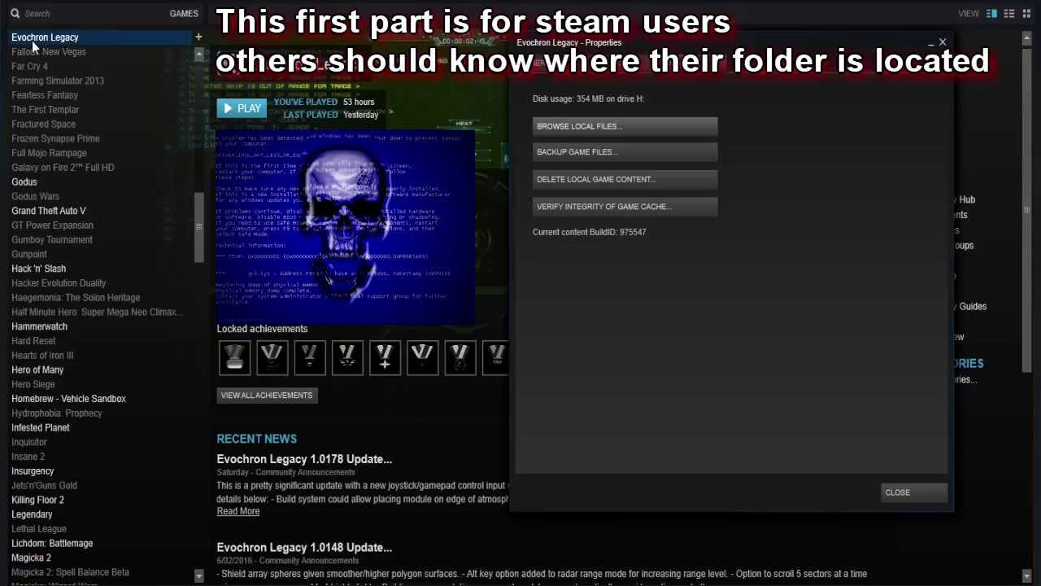
- Open Evochron Legacy's local files folder from the game's properties in the Steam library
right_click(94, 37)
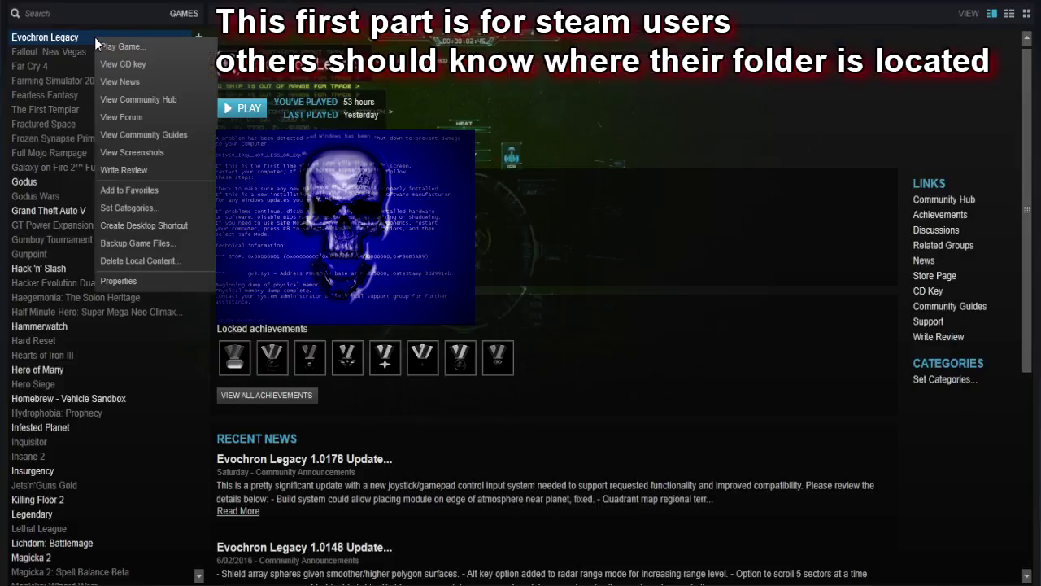
click(155, 281)
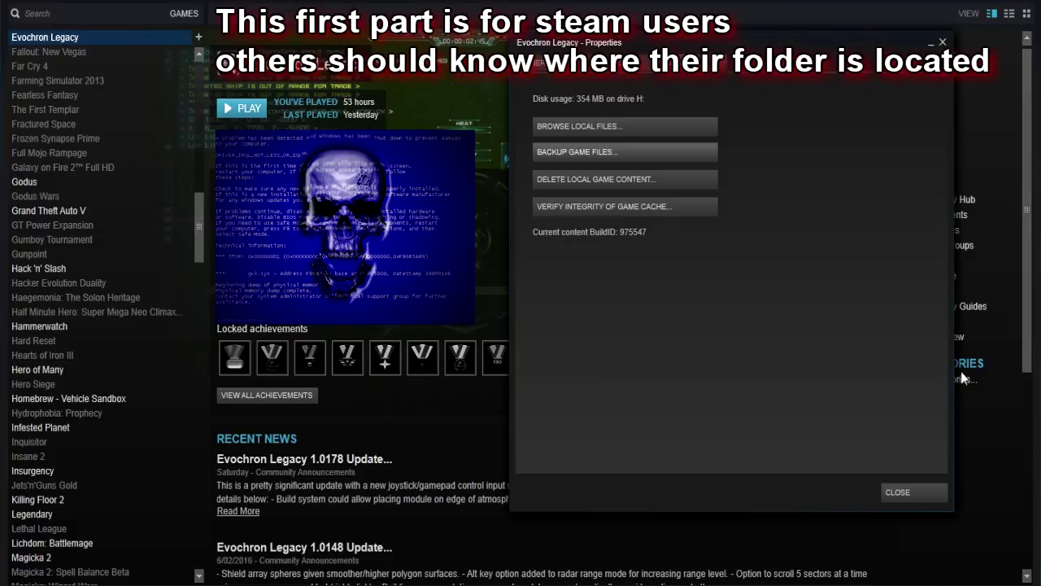
drag(756, 51, 701, 91)
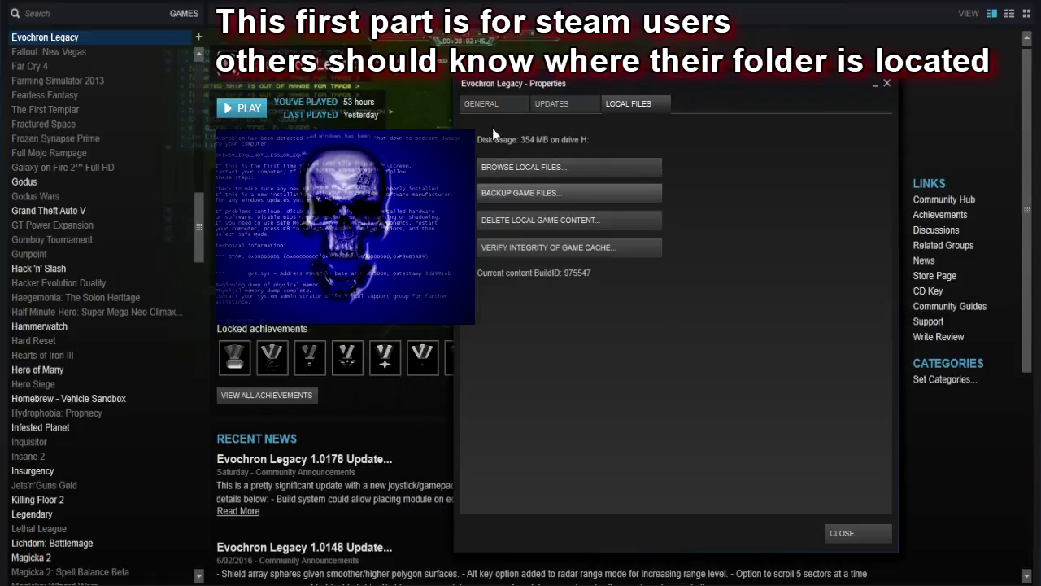
click(656, 103)
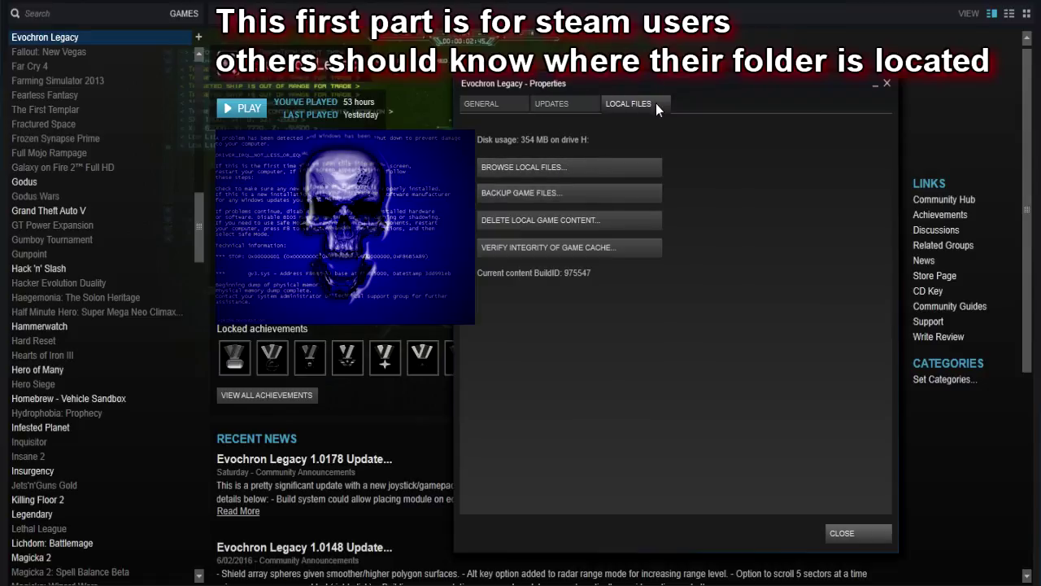
click(589, 160)
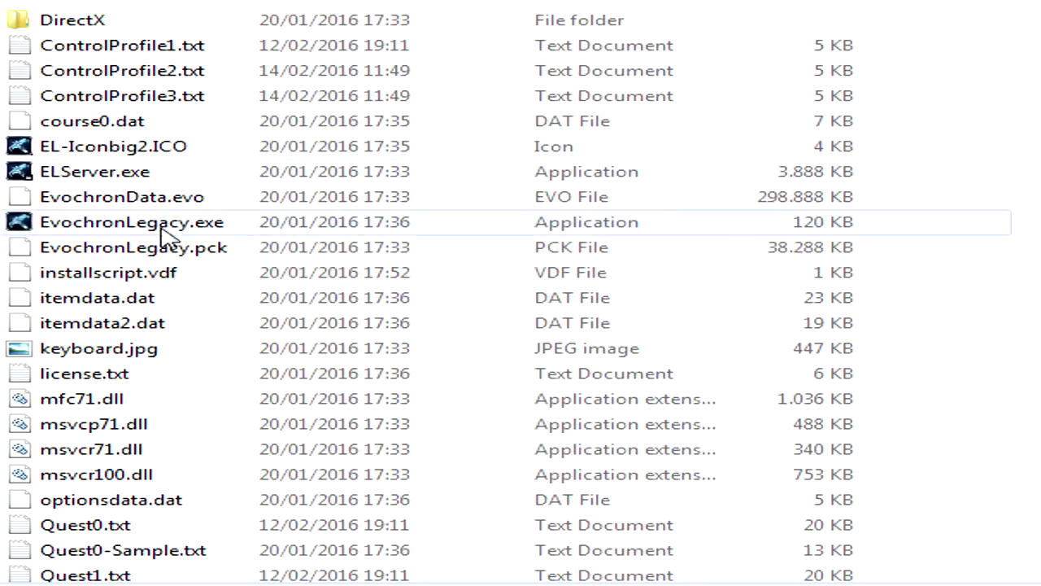
- Launch the server program setup from ELServer.exe in the game folder and advance to its license agreement
click(209, 170)
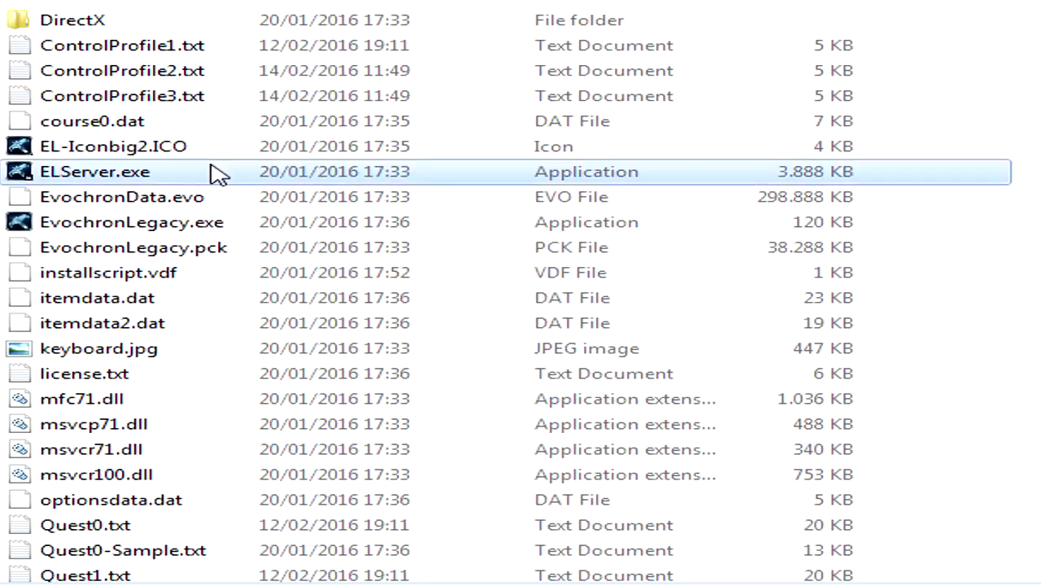
mouse_move(77, 180)
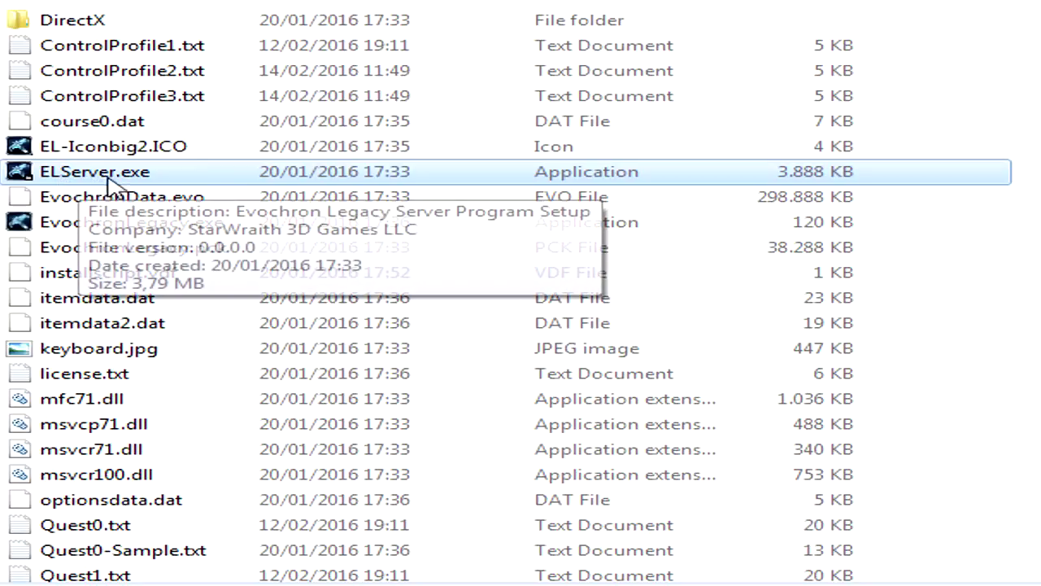
double_click(168, 181)
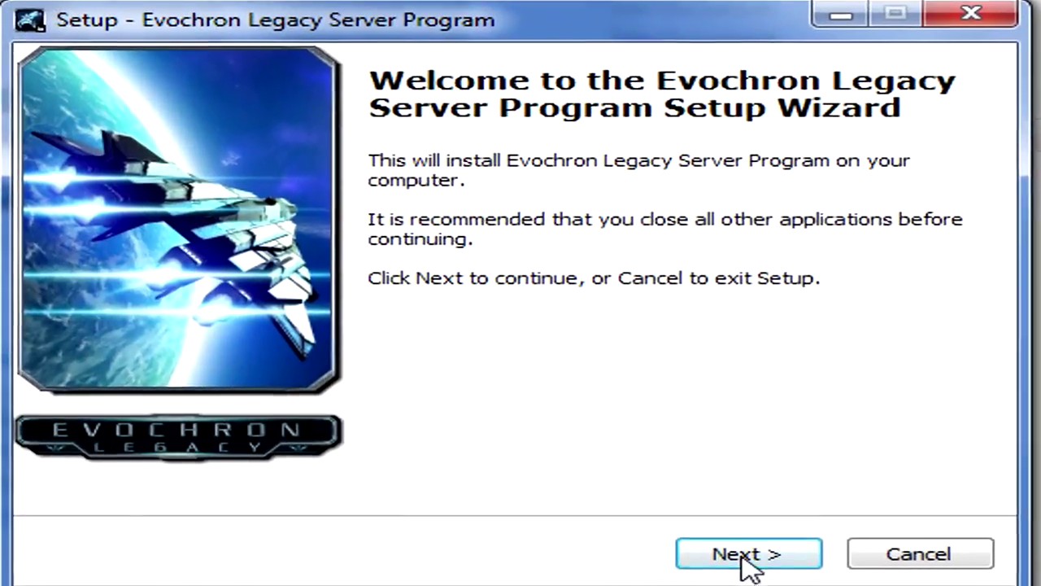
click(742, 556)
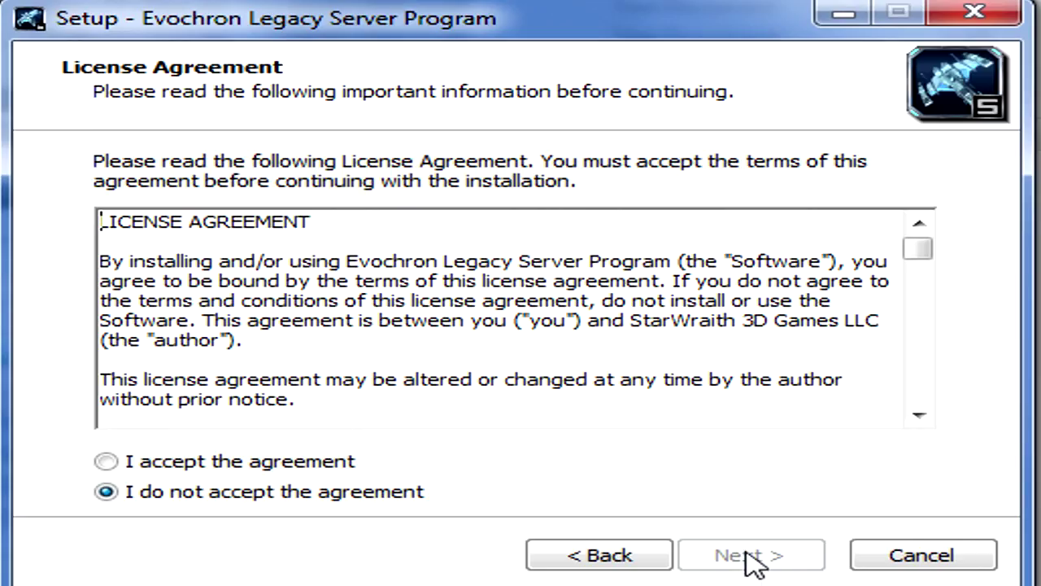
- Accept the license agreement, continue to the destination location page and cancel the setup
click(325, 462)
drag(921, 258, 942, 418)
click(797, 556)
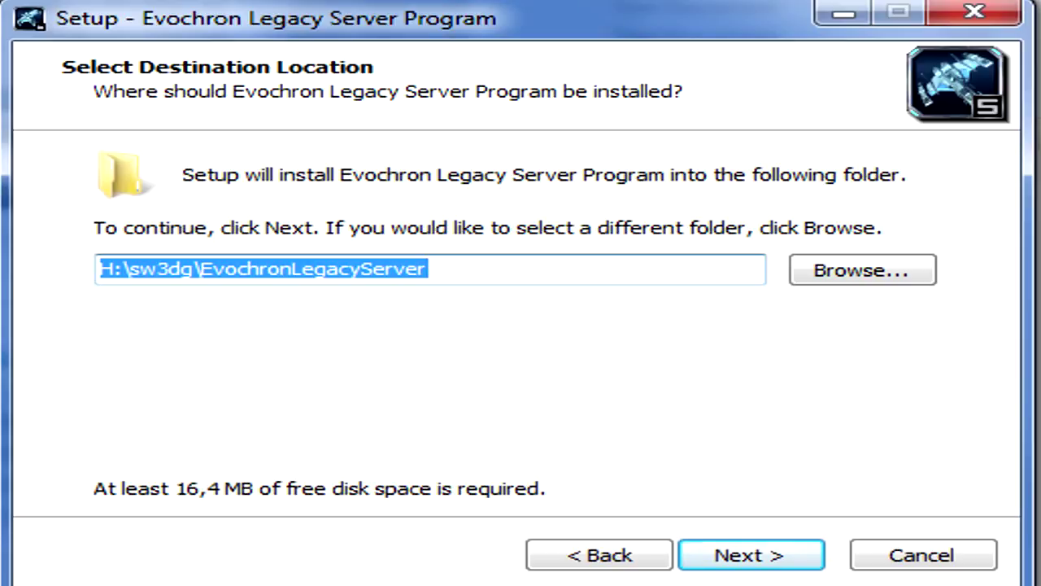
click(955, 558)
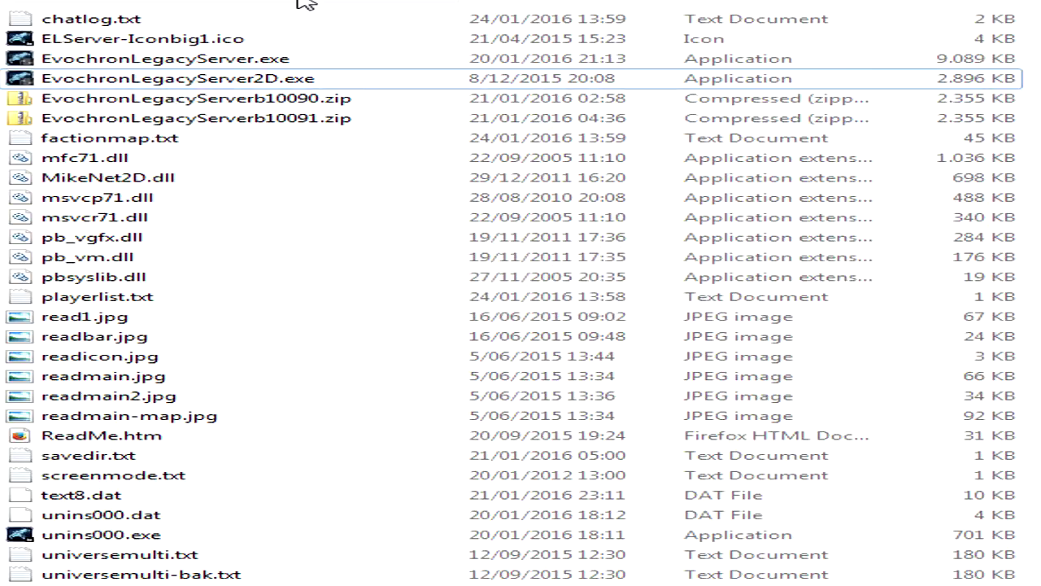
- Highlight the two zip archives, chatlog.txt, factionmap.txt, savedir.txt, screenmode.txt and both universemulti text files in the server folder, and clear the selection
click(337, 104)
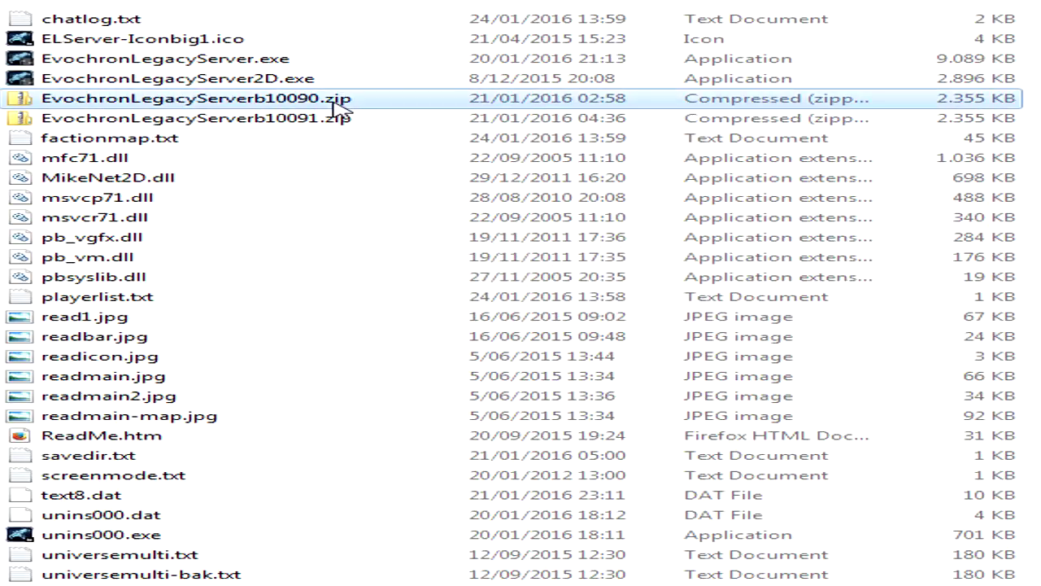
shift+click(336, 120)
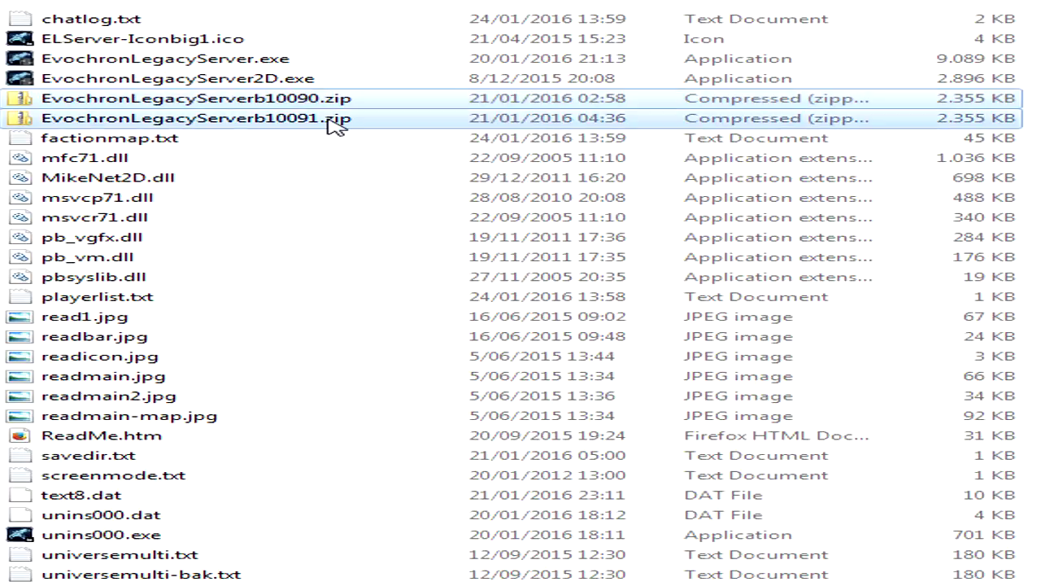
ctrl+click(240, 18)
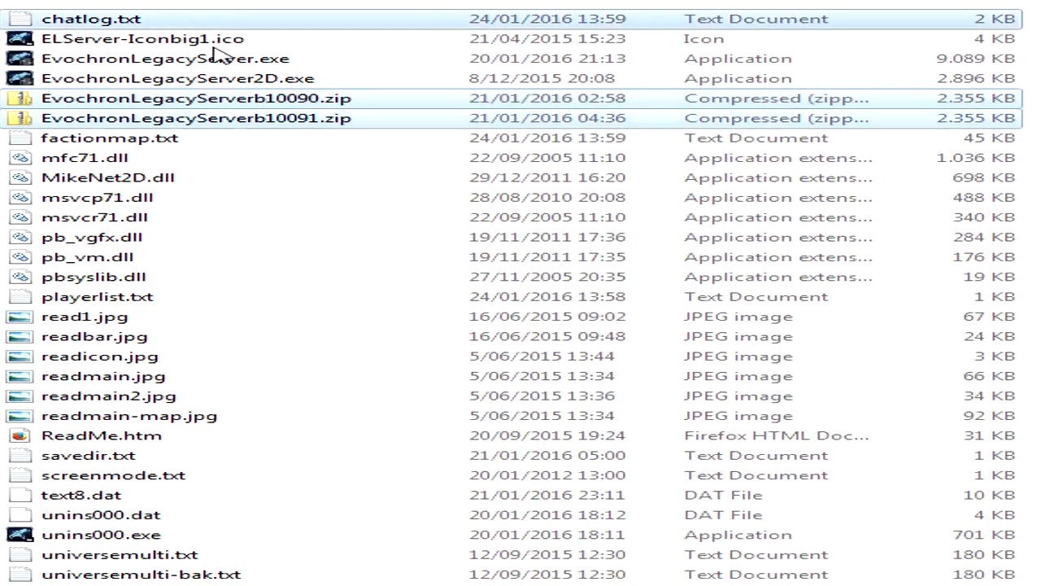
ctrl+click(155, 143)
ctrl+click(196, 456)
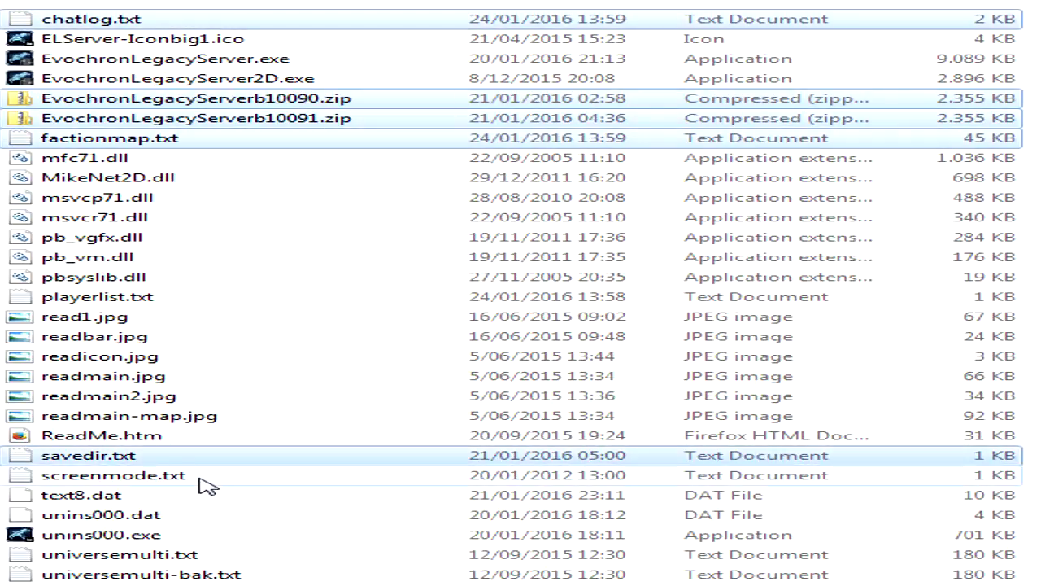
ctrl+click(205, 480)
ctrl+click(175, 555)
ctrl+click(174, 574)
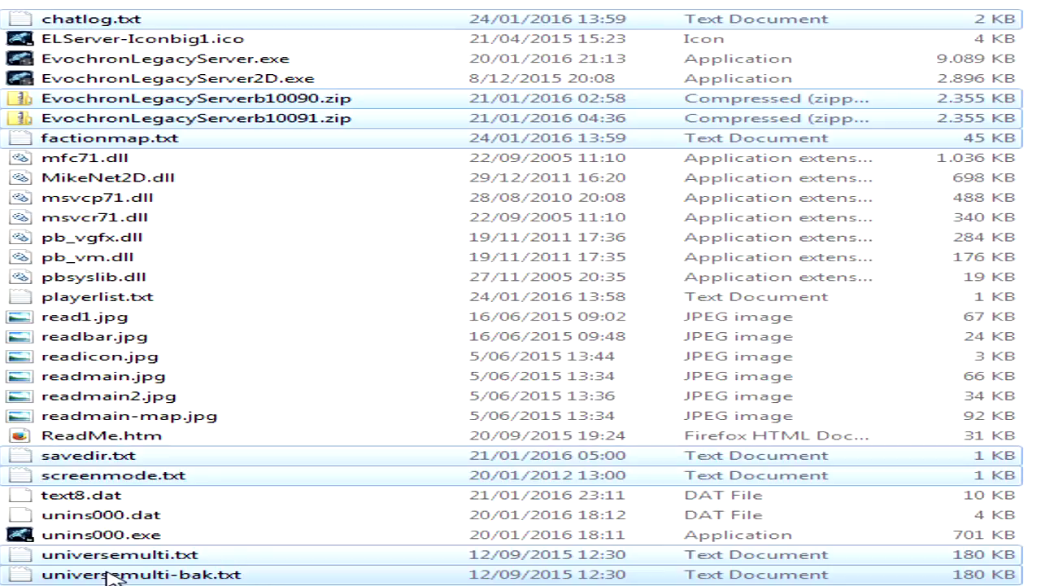
click(529, 558)
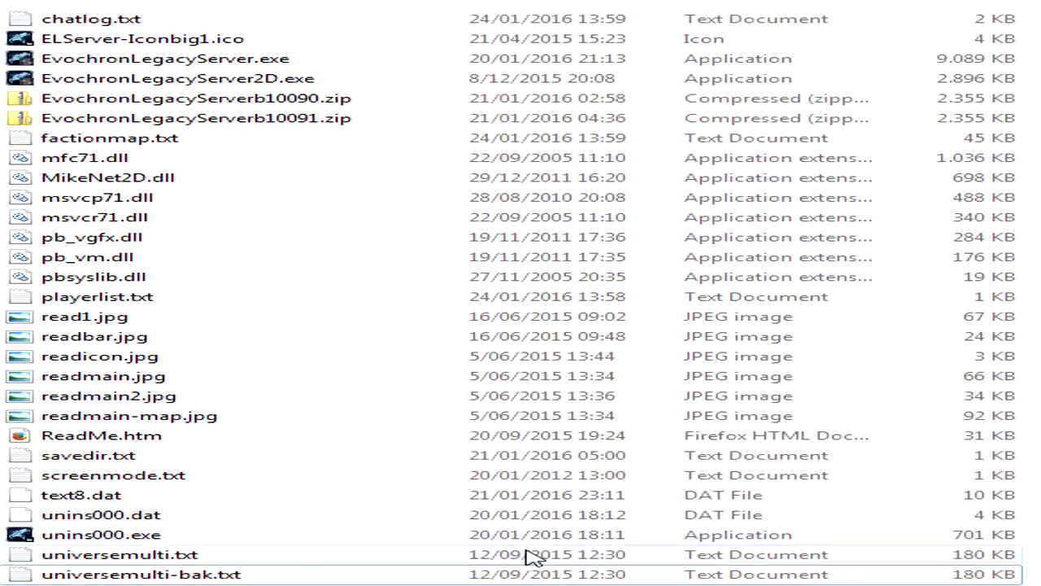
- Highlight the main server files together: EvochronLegacyServer.exe, EvochronLegacyServer2D.exe, ReadMe.htm and text8.dat
click(149, 498)
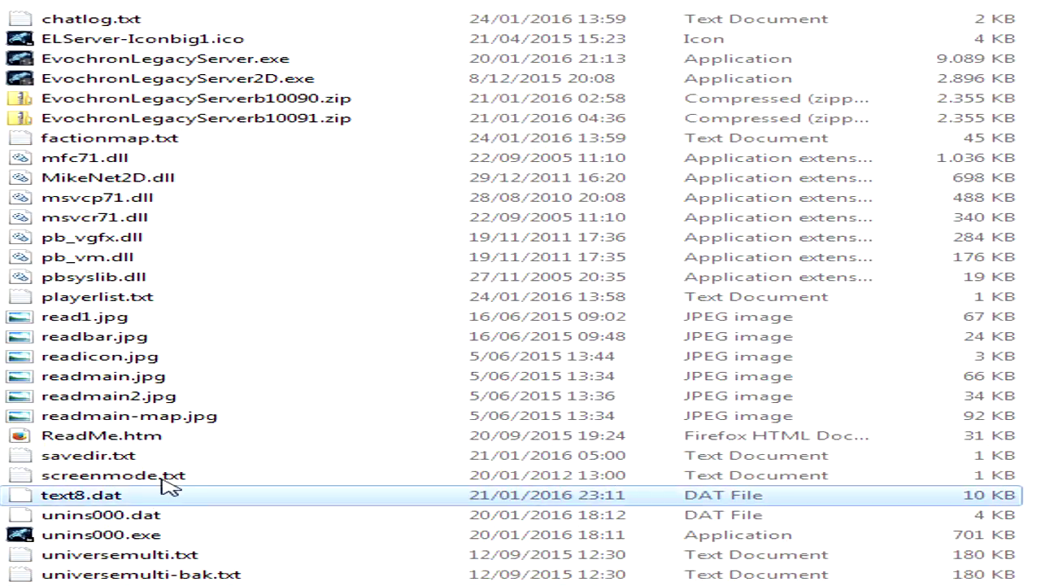
click(292, 60)
ctrl+click(286, 80)
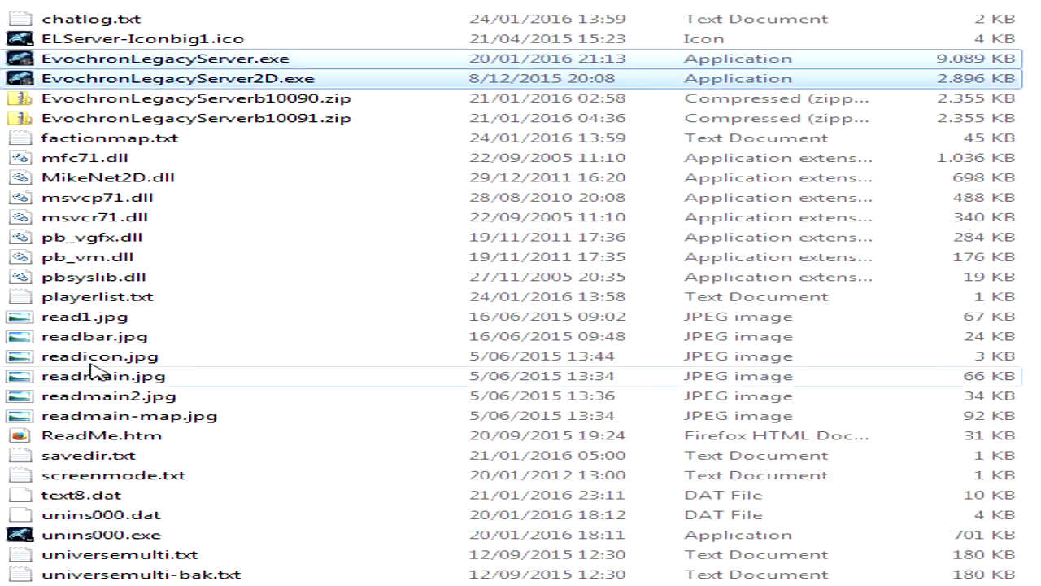
ctrl+click(60, 438)
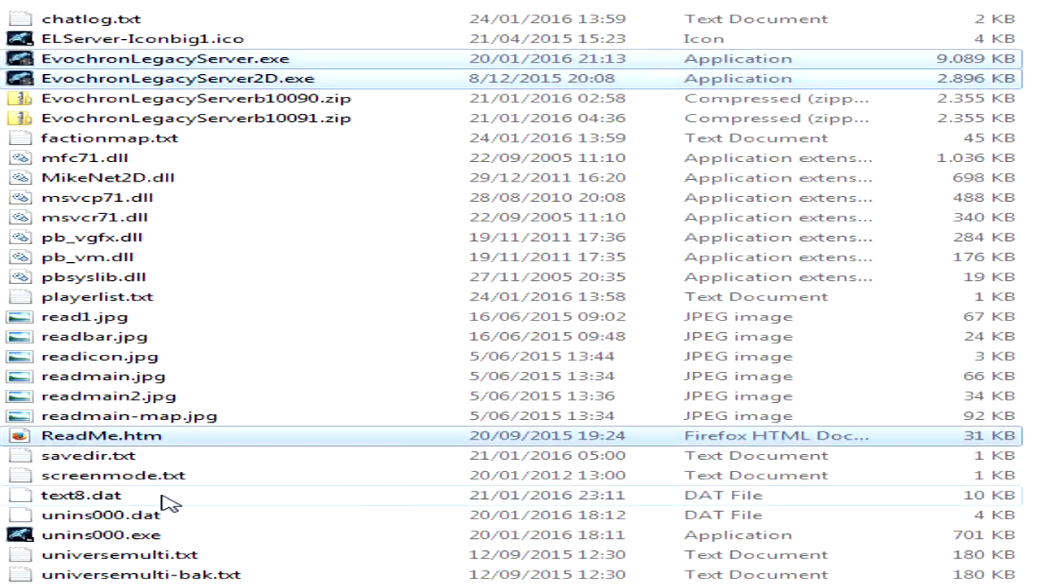
ctrl+click(298, 496)
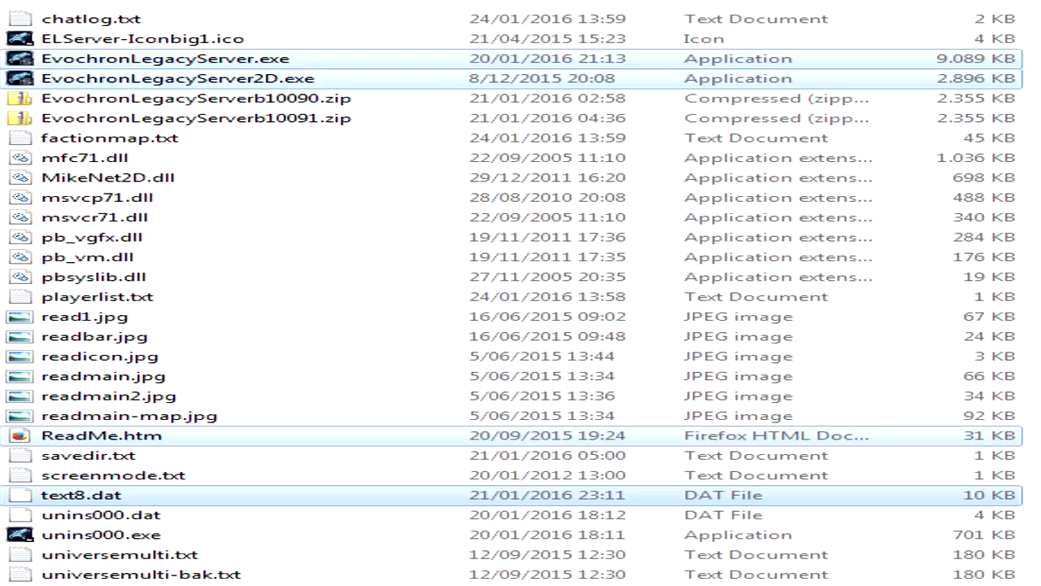
- Compare the two server executables, EvochronLegacyServer.exe and EvochronLegacyServer2D.exe, by highlighting each in turn
click(326, 61)
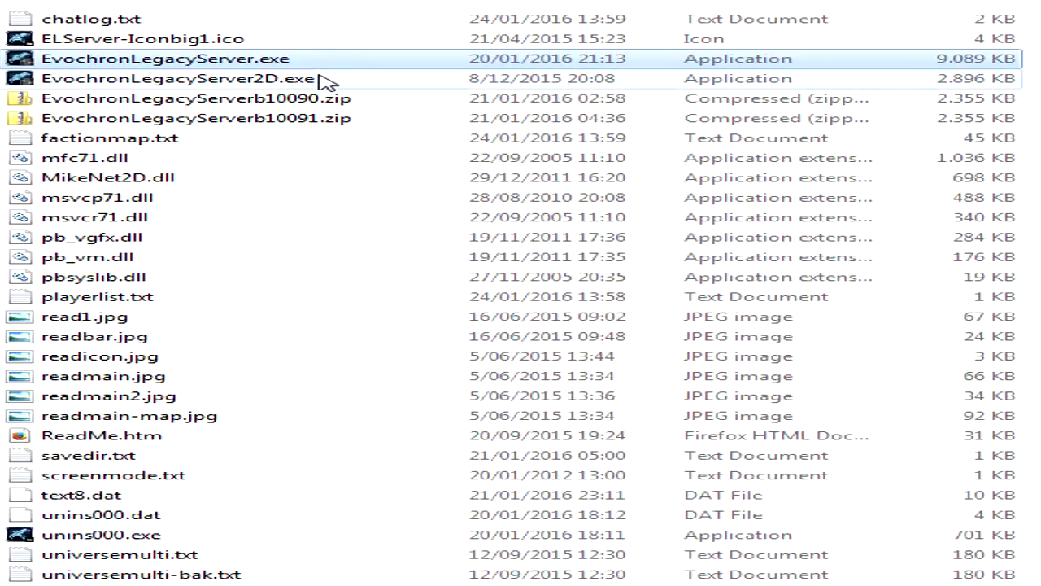
click(326, 82)
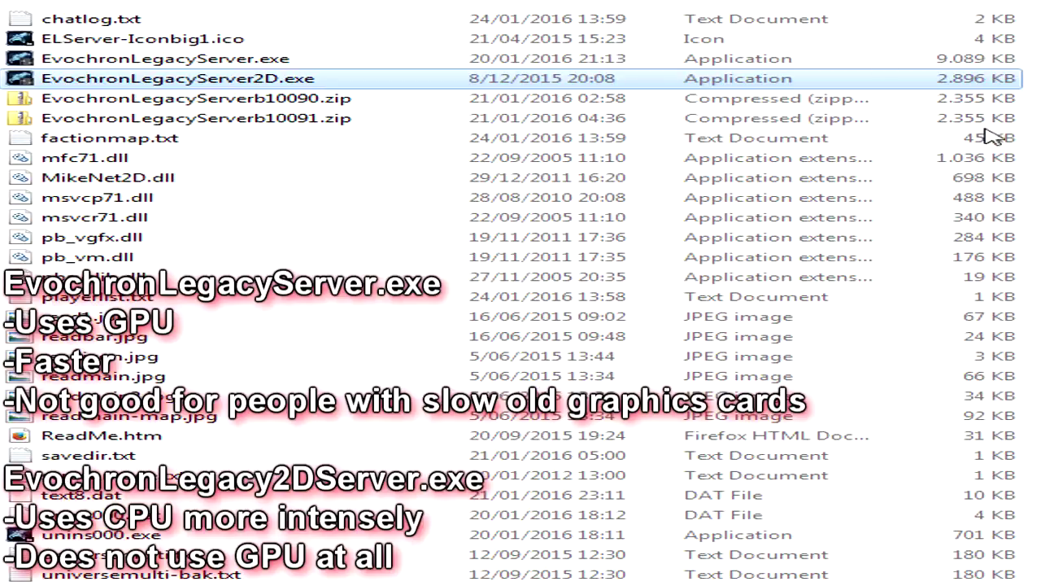
click(869, 58)
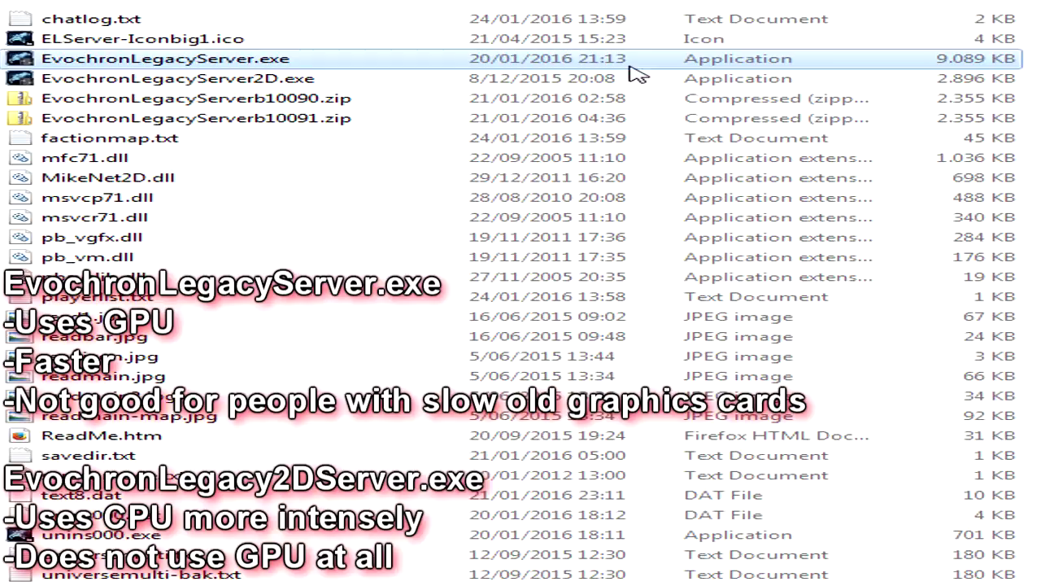
click(319, 87)
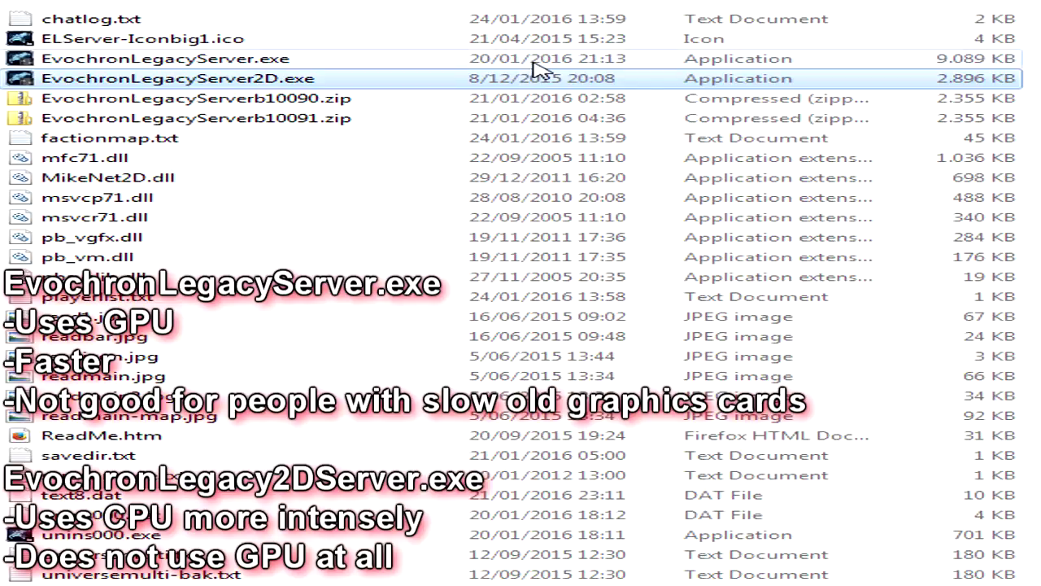
- Open the server configuration file text8.dat for editing in Notepad++
click(196, 445)
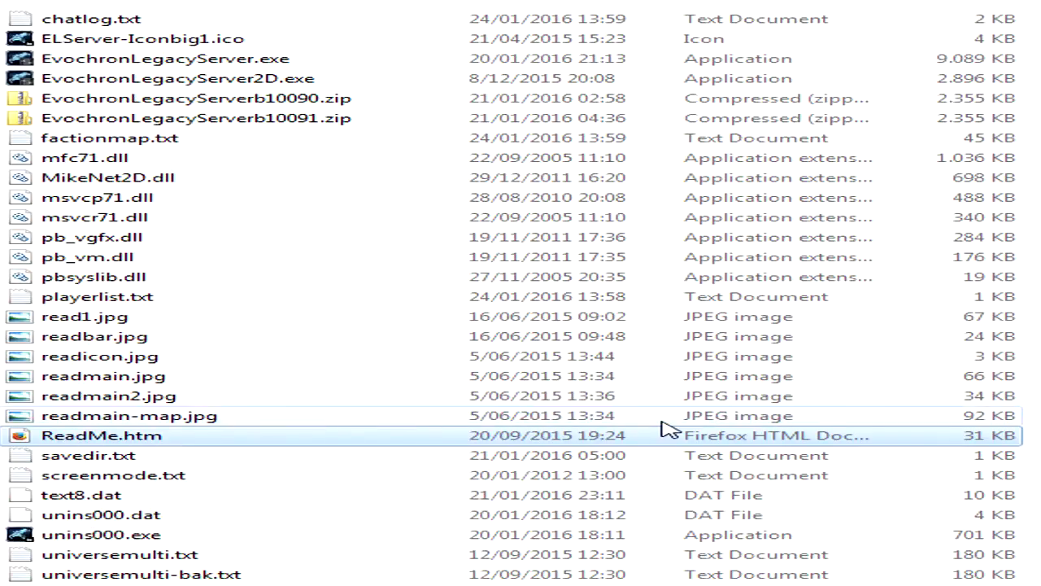
click(320, 500)
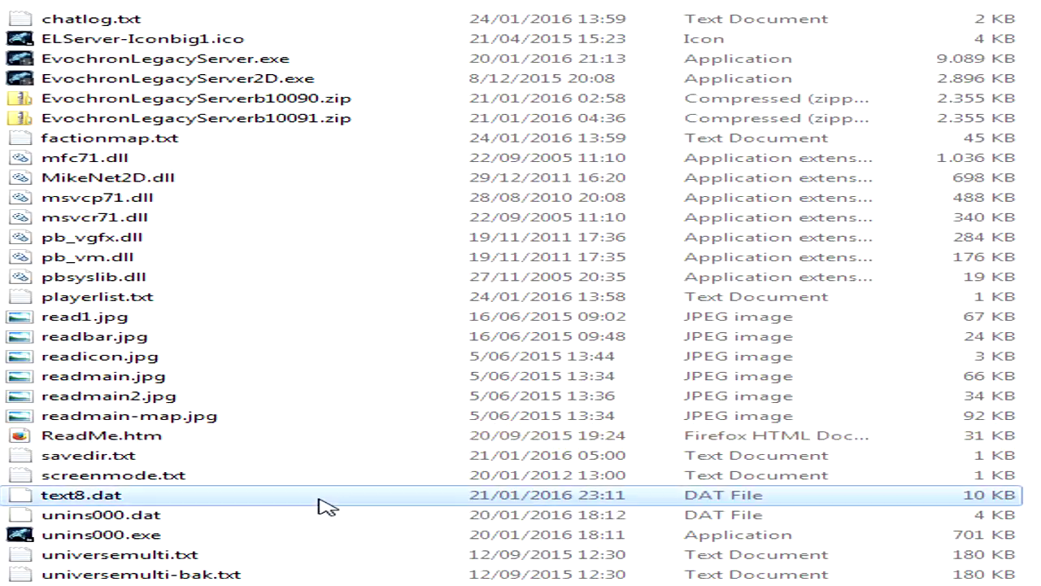
right_click(320, 500)
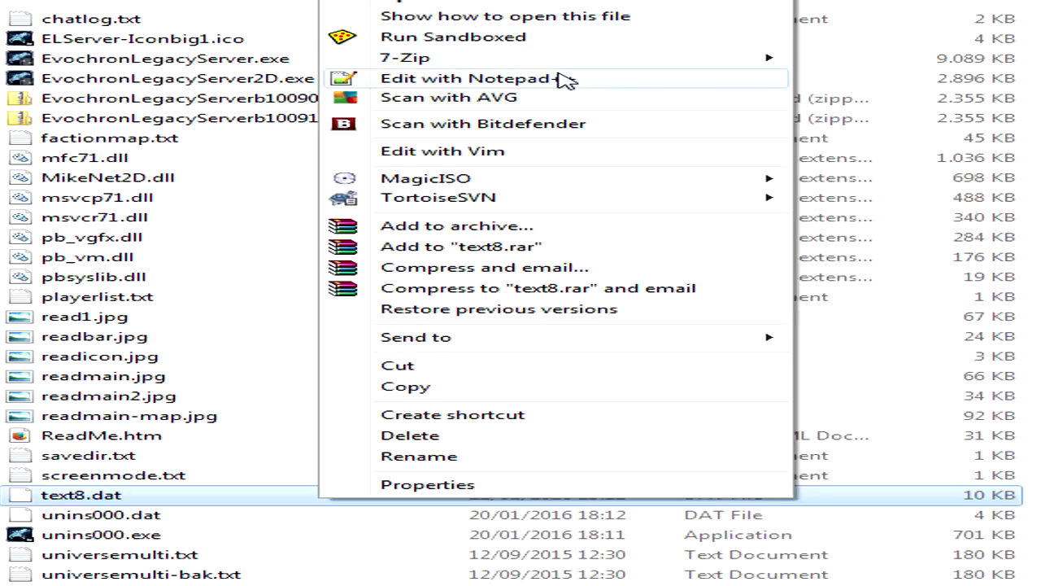
click(619, 80)
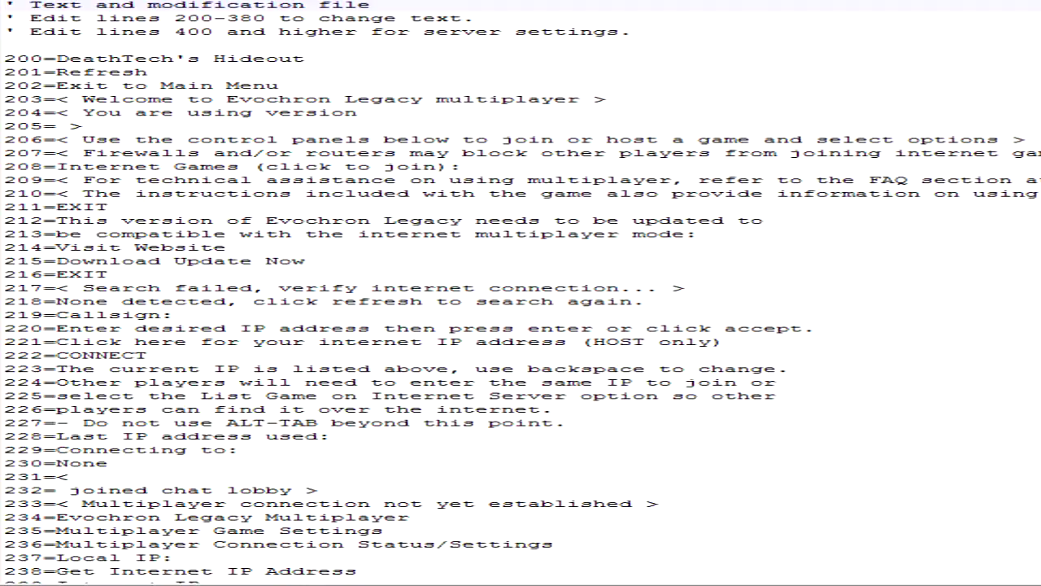
- Examine the comment lines at the start of text8.dat that explain which line ranges hold text and server settings
key(shift+Down)
key(shift+Down)
key(shift+Down)
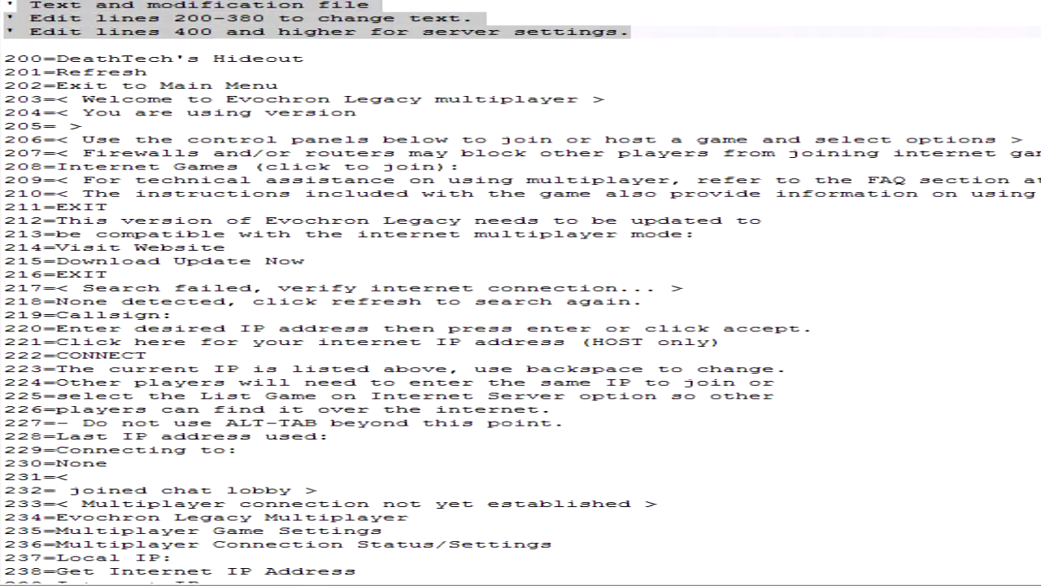
click(630, 32)
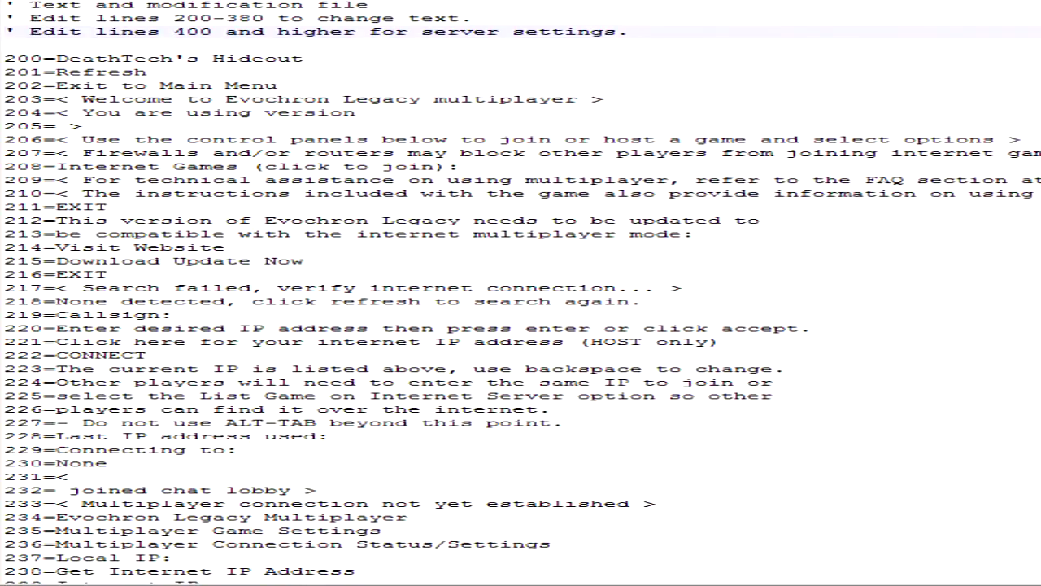
drag(30, 18, 223, 18)
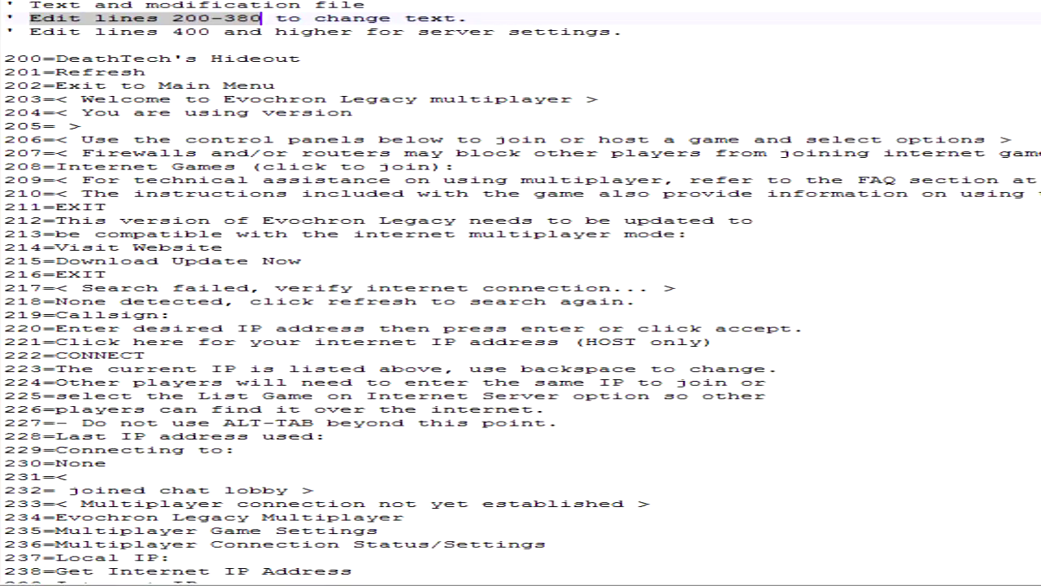
click(31, 31)
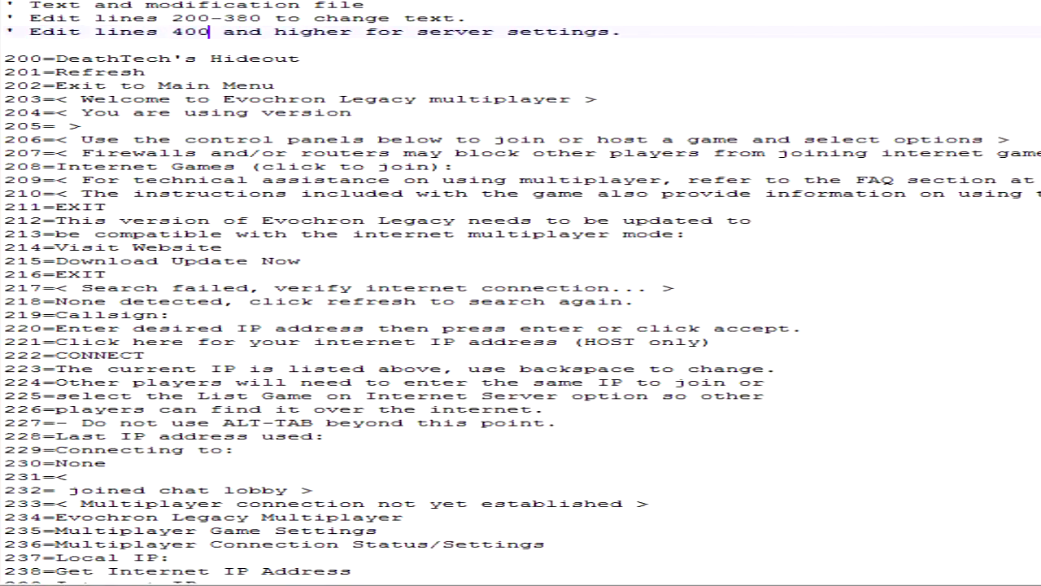
drag(171, 18, 235, 18)
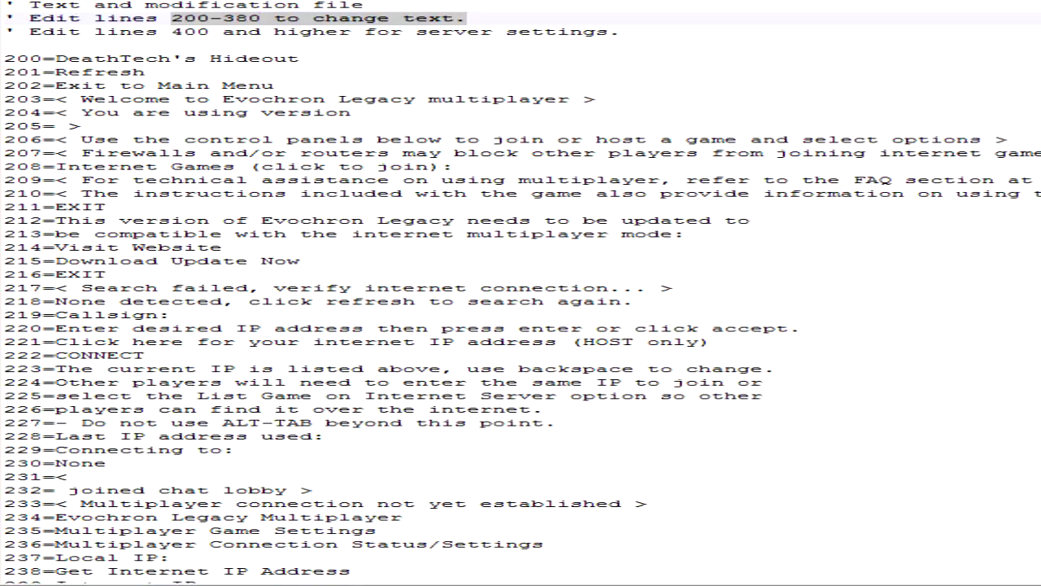
click(172, 32)
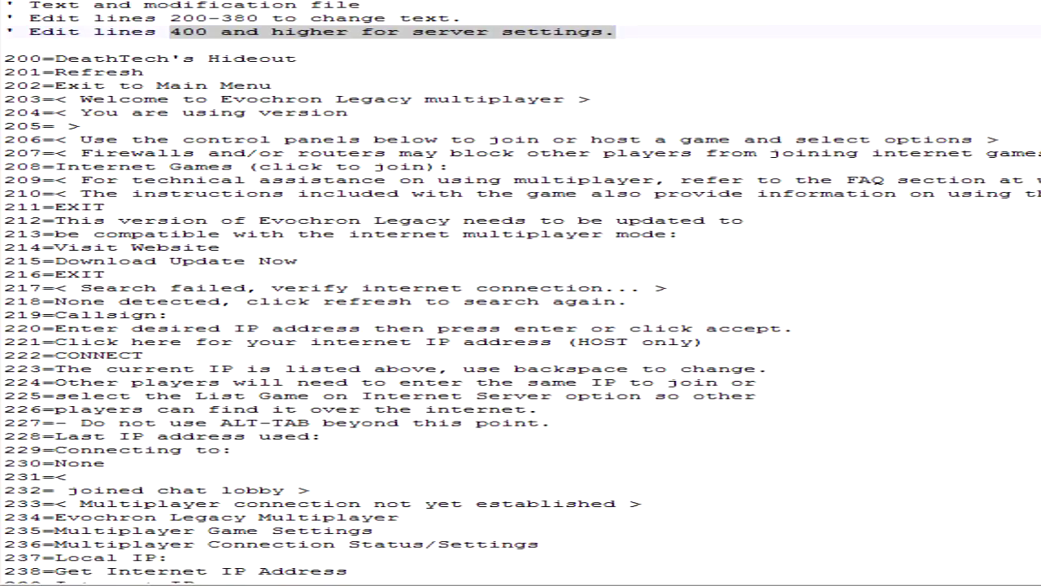
- Highlight the server name text on line 200 of text8.dat
click(65, 46)
drag(55, 59, 195, 59)
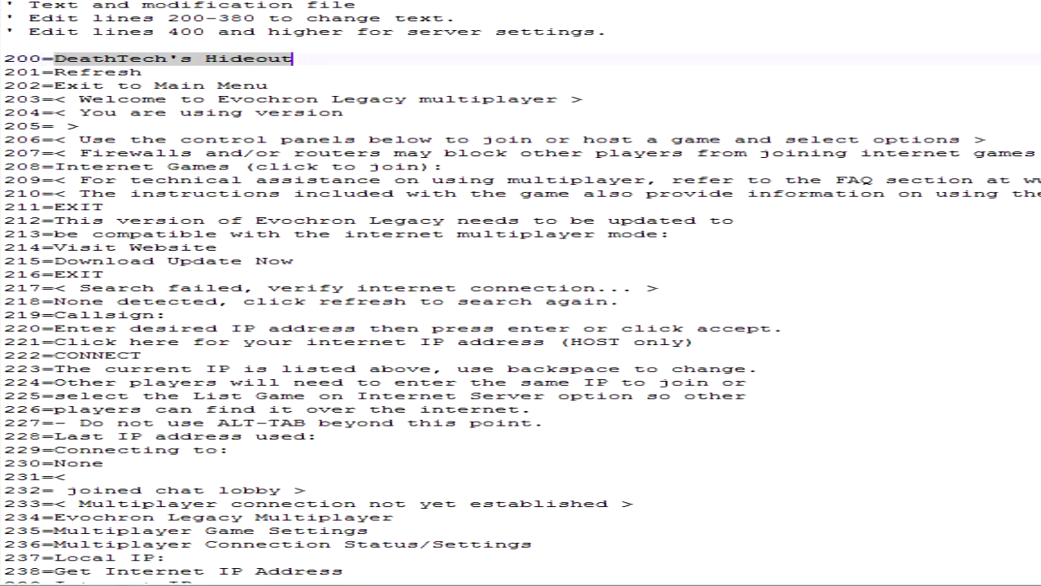
click(143, 72)
- Find the server settings section that follows the numbered text lines in text8.dat
scroll(521, 293, down, 9)
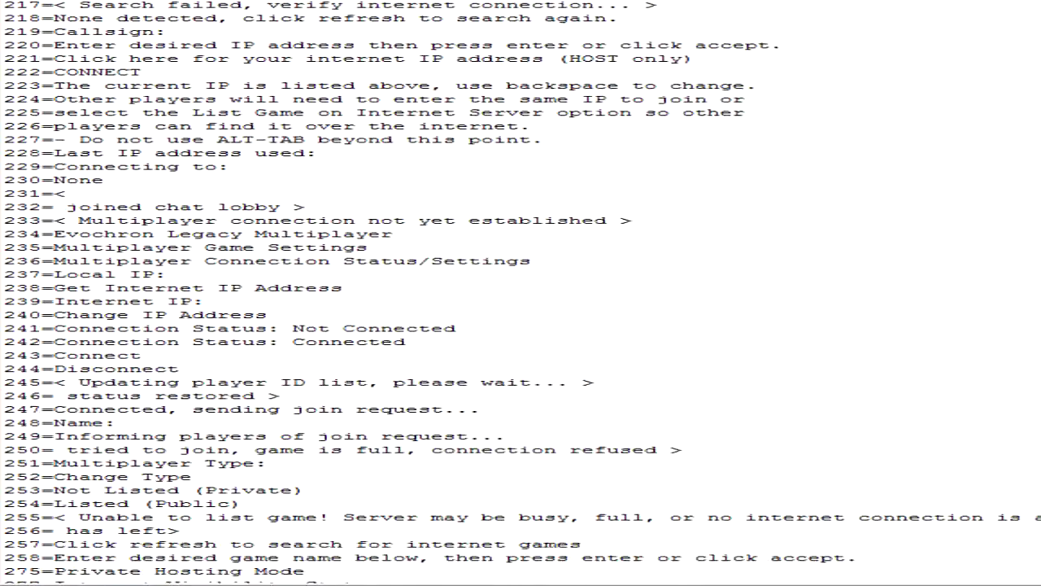
scroll(521, 293, down, 5)
scroll(521, 293, down, 20)
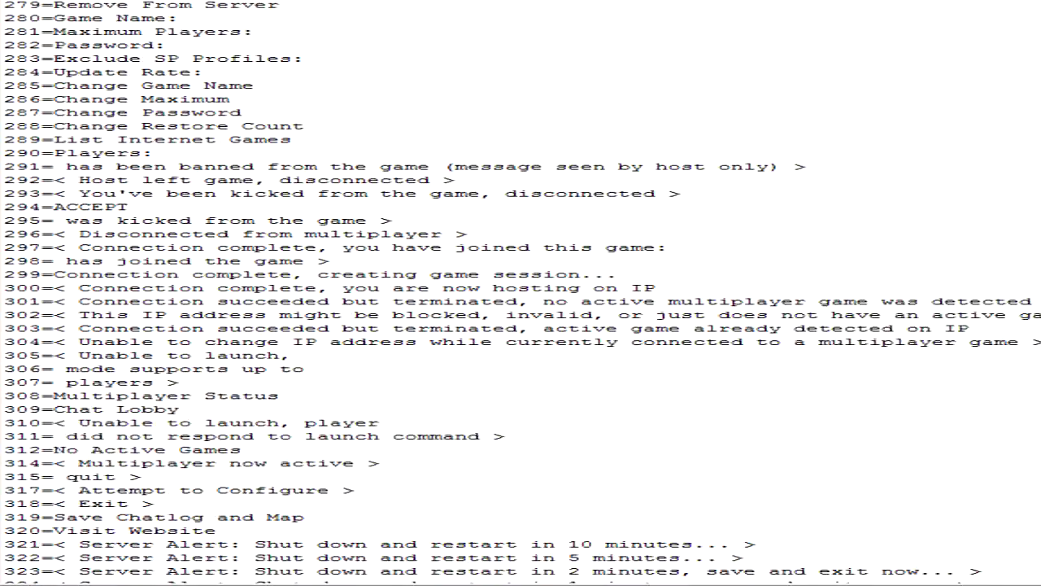
scroll(521, 293, down, 14)
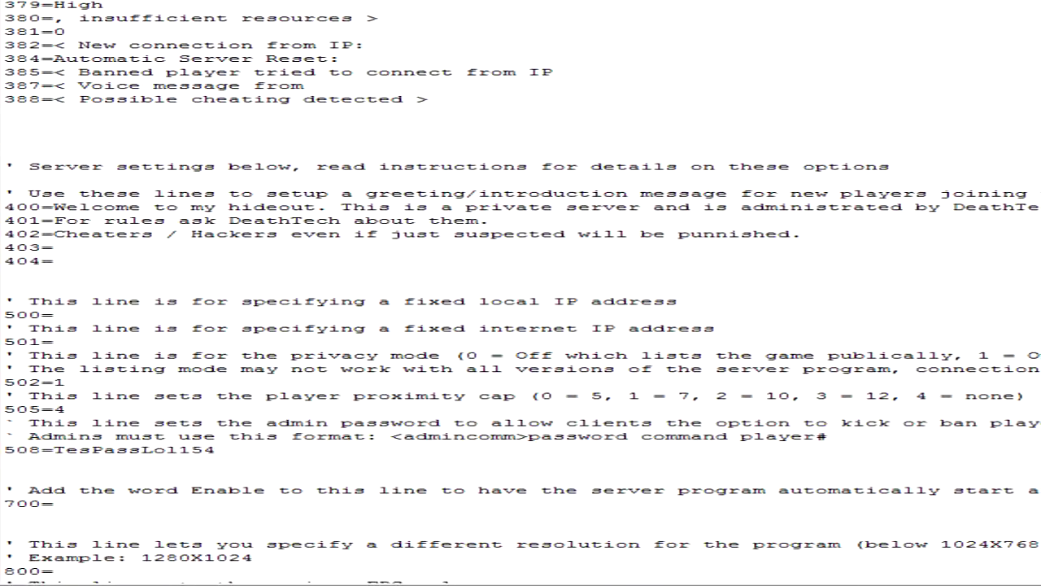
scroll(521, 292, down, 1)
scroll(520, 293, down, 2)
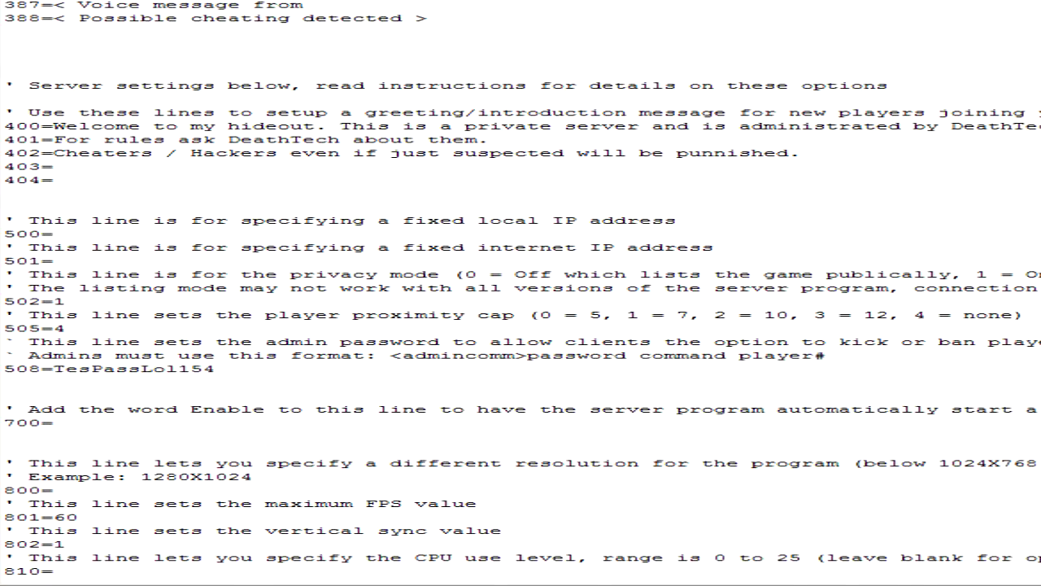
click(28, 46)
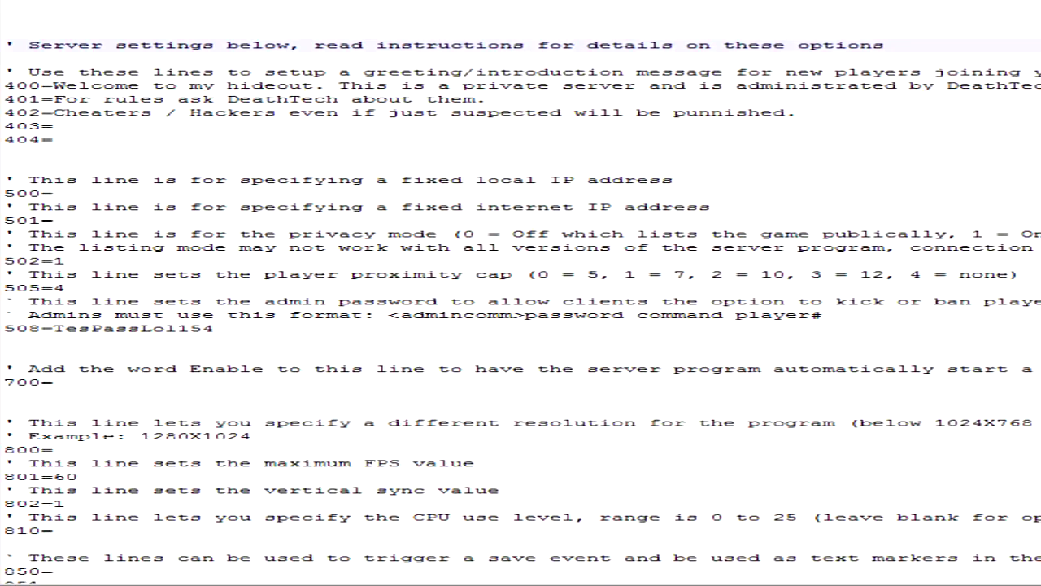
- Highlight the greeting message lines 400 to 404 in the server settings
click(14, 86)
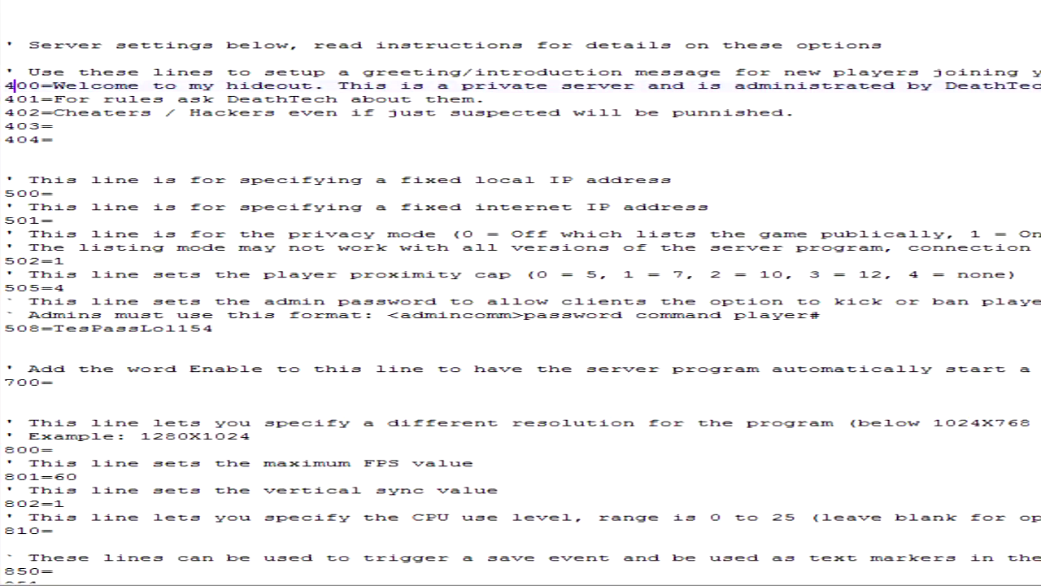
click(101, 85)
drag(5, 85, 213, 328)
click(267, 116)
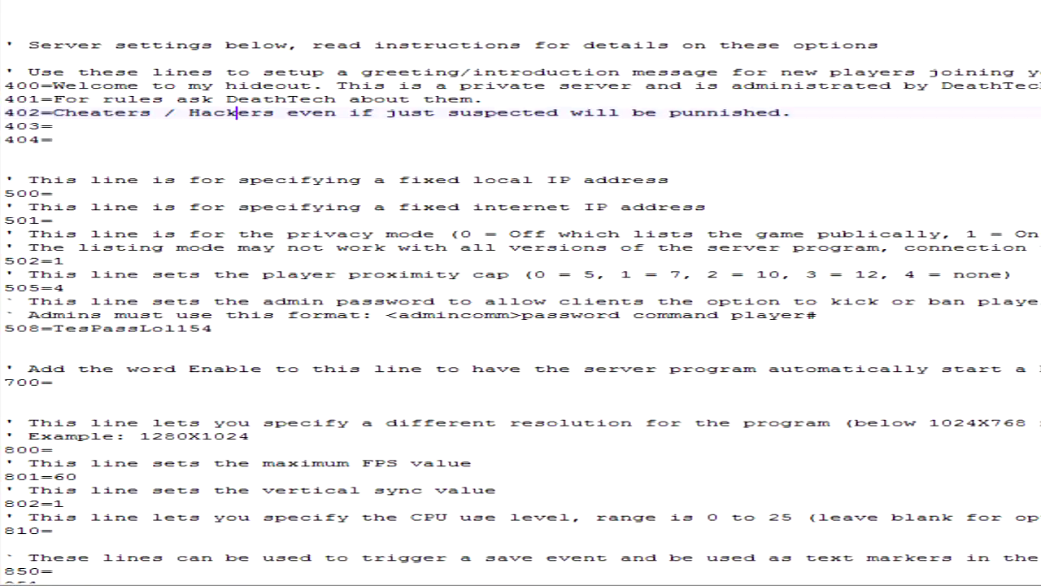
drag(5, 86, 1040, 85)
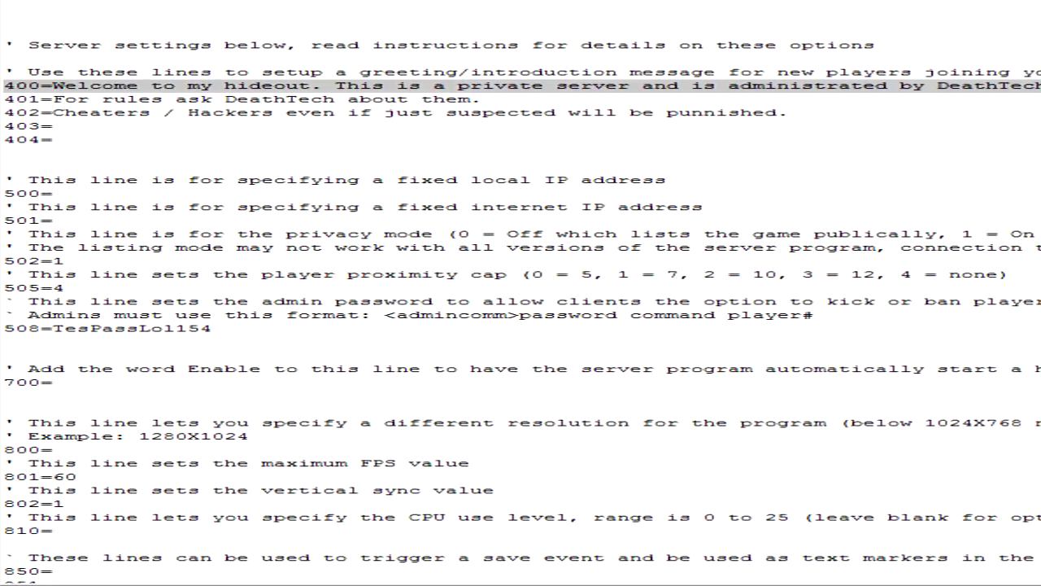
drag(1039, 85, 1040, 139)
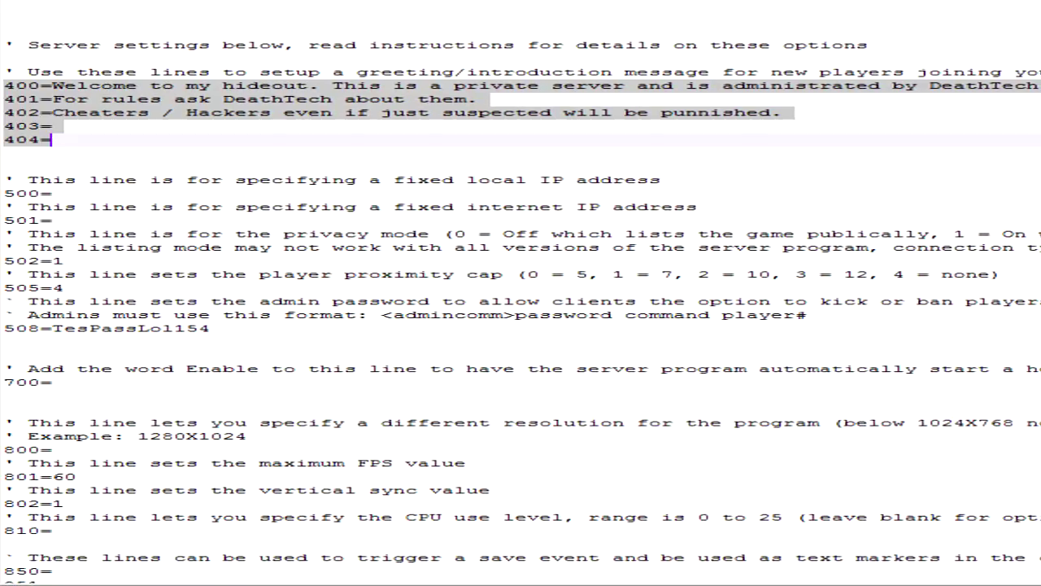
click(5, 166)
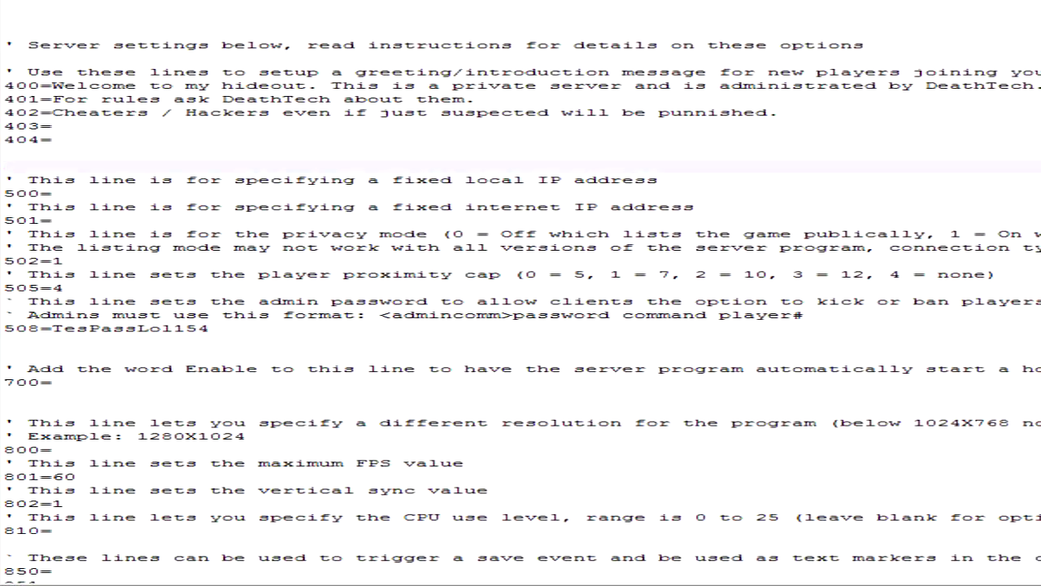
- Highlight the fixed internet IP address line 501 and the fixed local IP address line 500 with its comment
drag(5, 194, 4, 220)
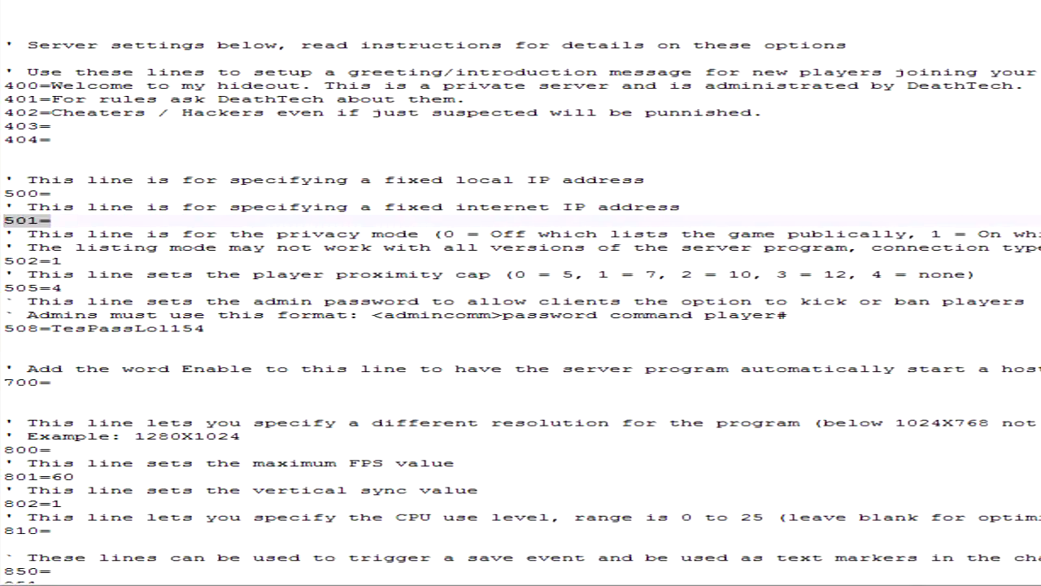
key(End)
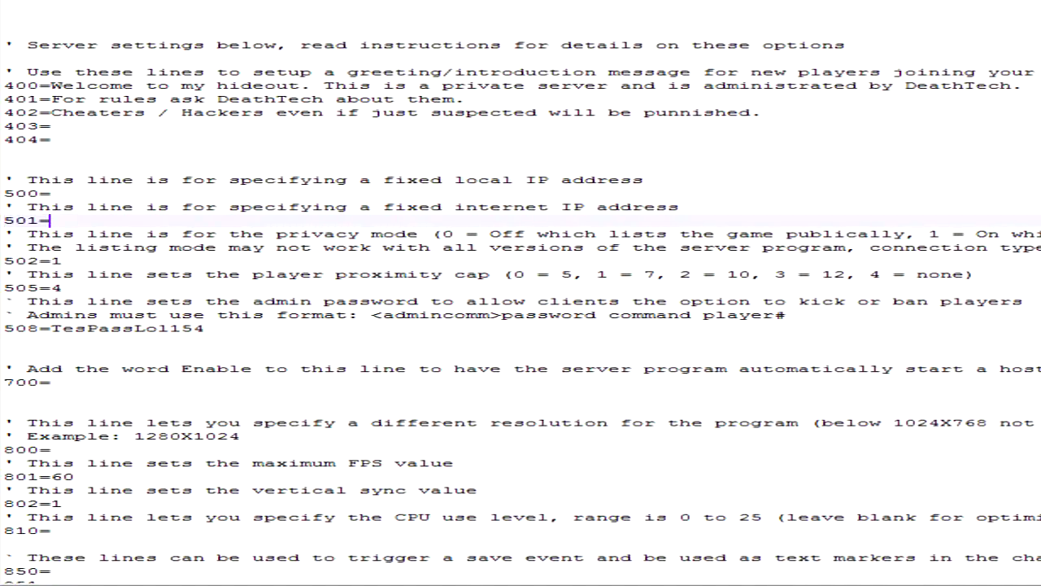
key(Up)
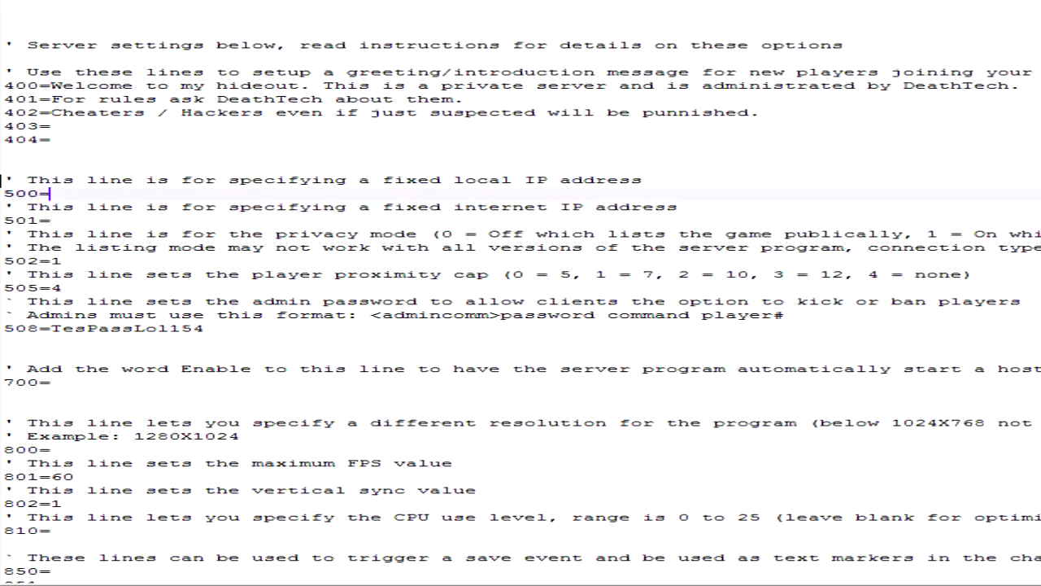
drag(3, 180, 50, 193)
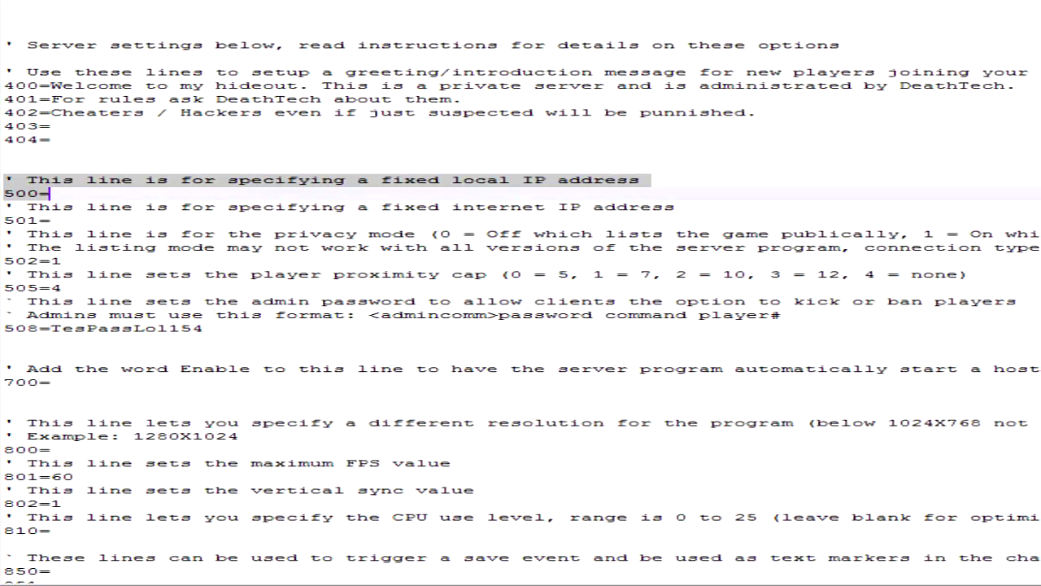
click(52, 194)
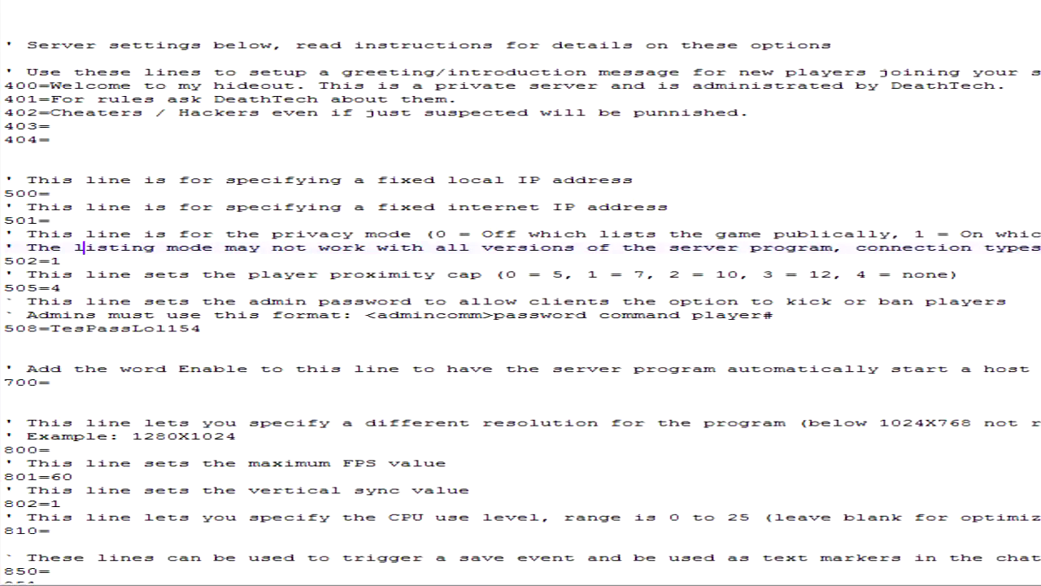
- Examine the privacy mode setting on line 502 and the player proximity cap on line 505
click(4, 234)
drag(4, 261, 62, 261)
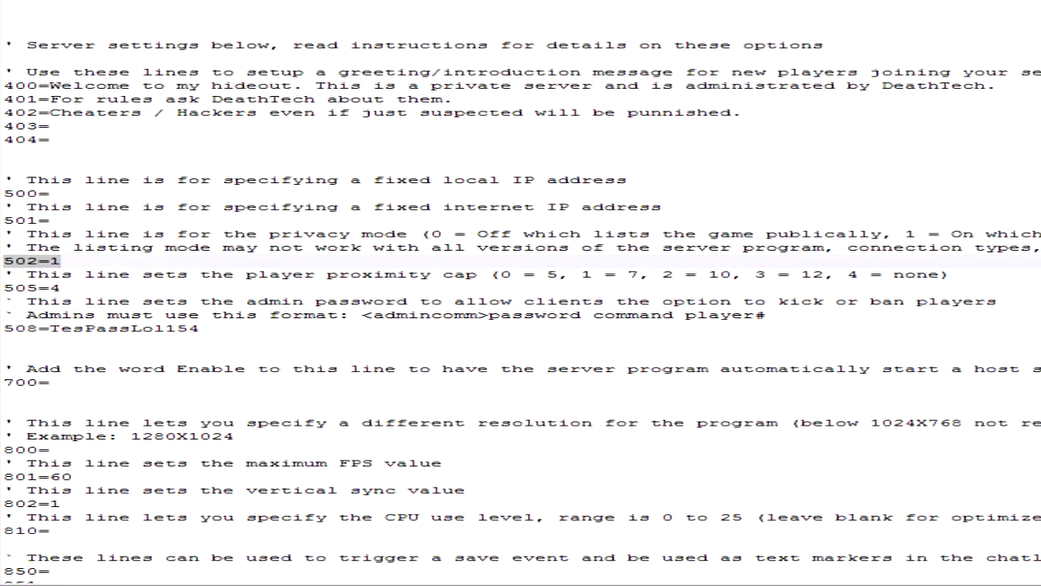
click(62, 261)
click(62, 288)
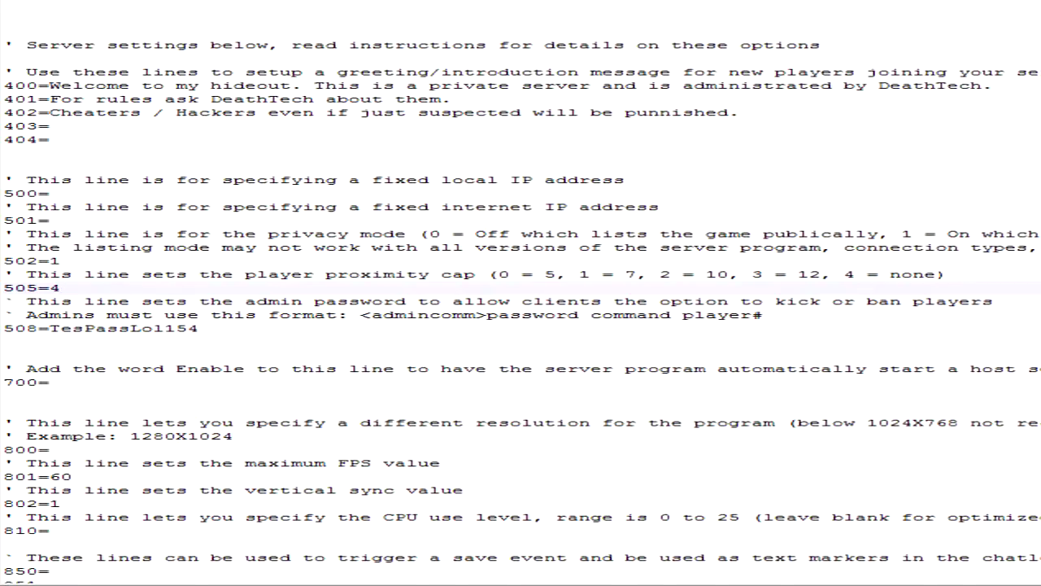
- Highlight the admin password setting on line 508 and the comment lines explaining the admin command format
scroll(521, 292, down, 1)
click(199, 287)
scroll(521, 293, down, 1)
scroll(520, 293, down, 1)
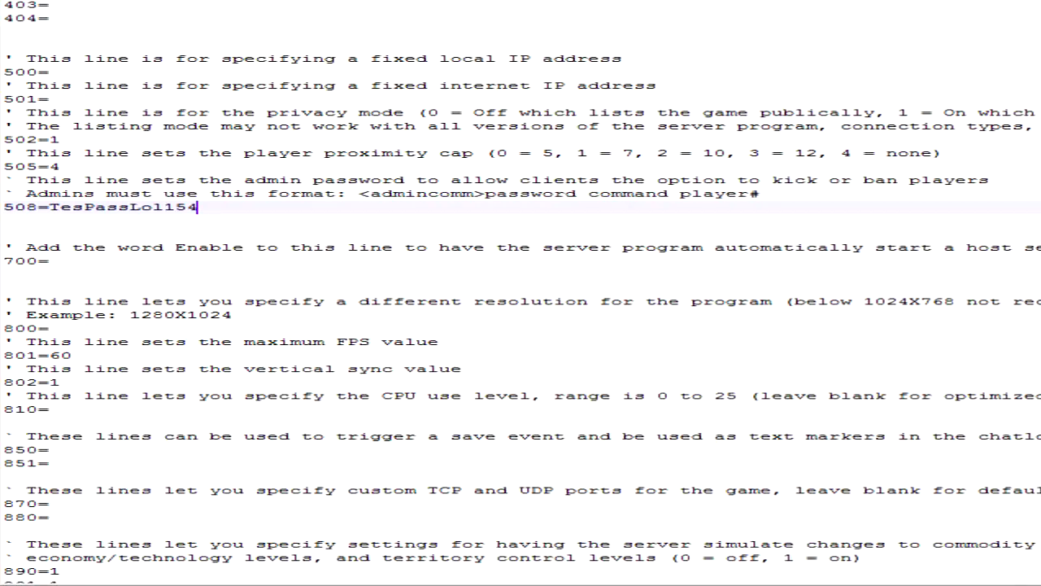
drag(15, 206, 198, 207)
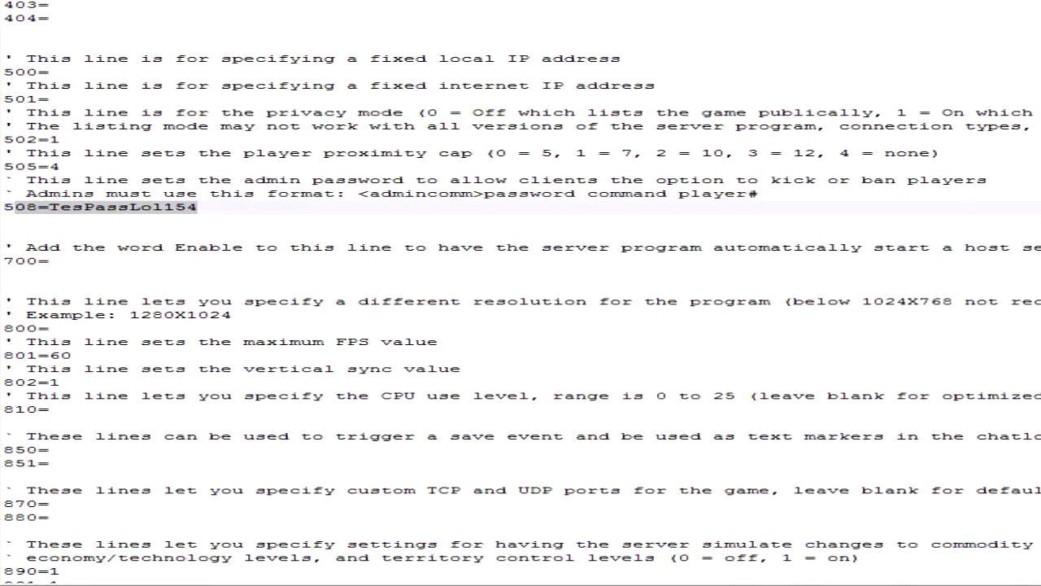
drag(15, 206, 4, 206)
click(198, 207)
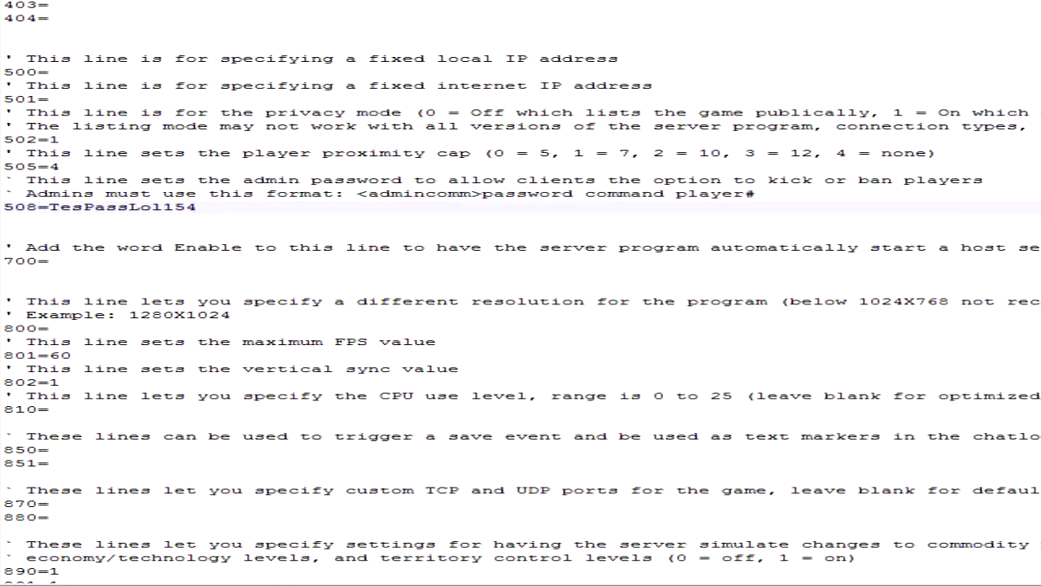
drag(14, 180, 755, 194)
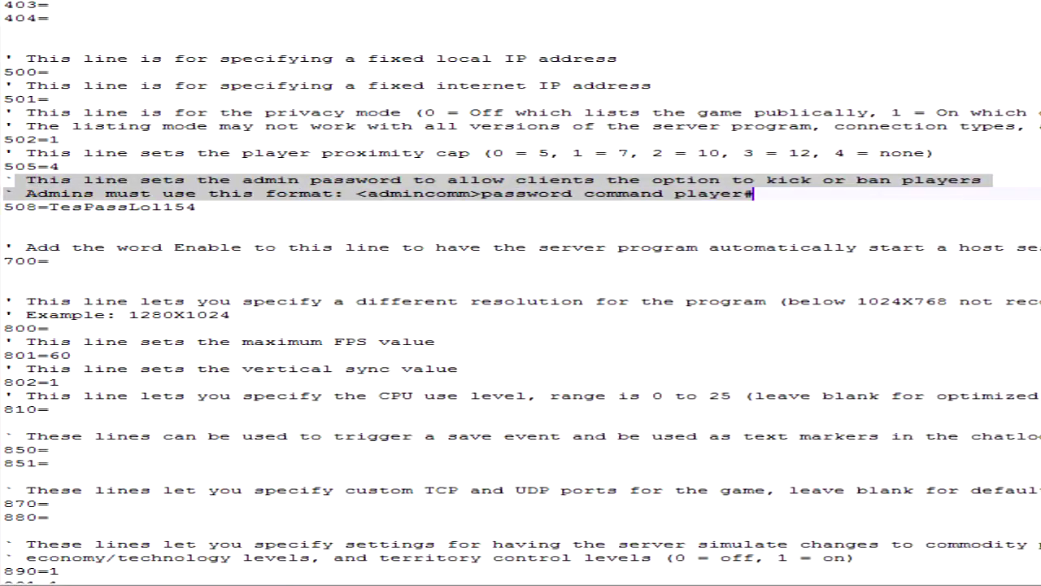
- Try the value Enable on line 700 for automatically starting a host session, and clear it again
scroll(521, 292, down, 1)
scroll(521, 293, down, 2)
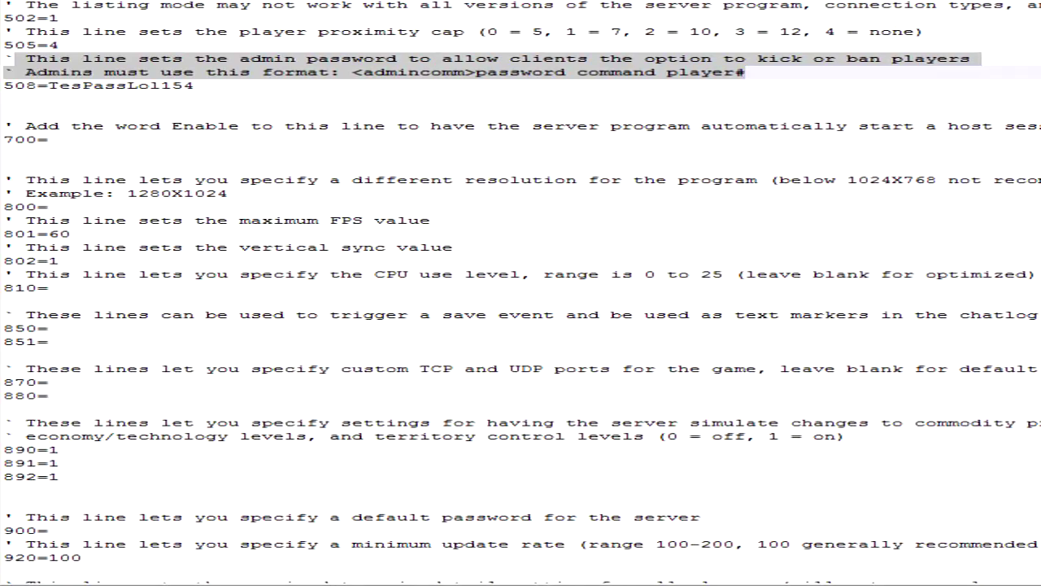
click(49, 140)
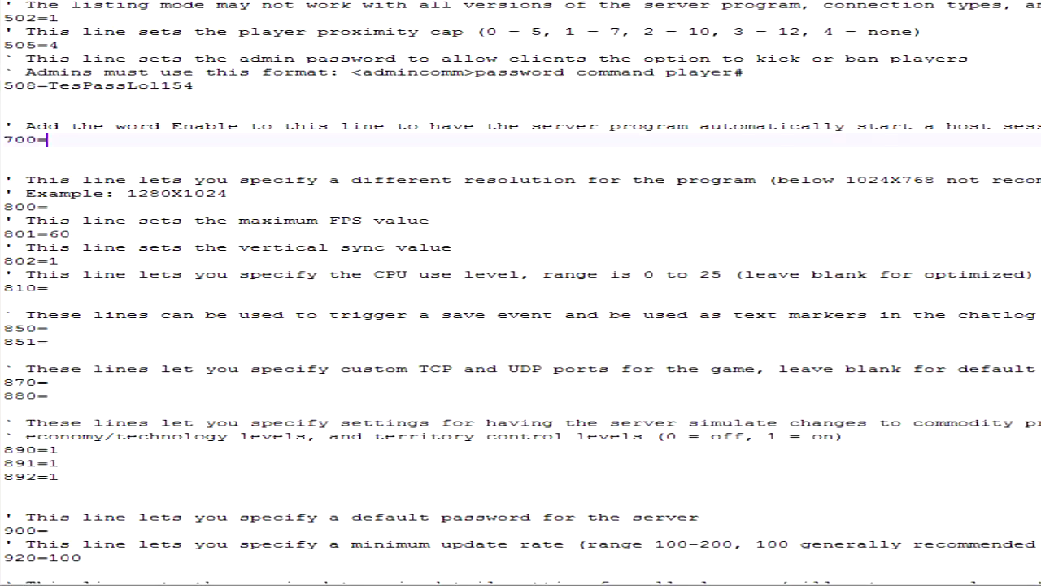
text(Enable)
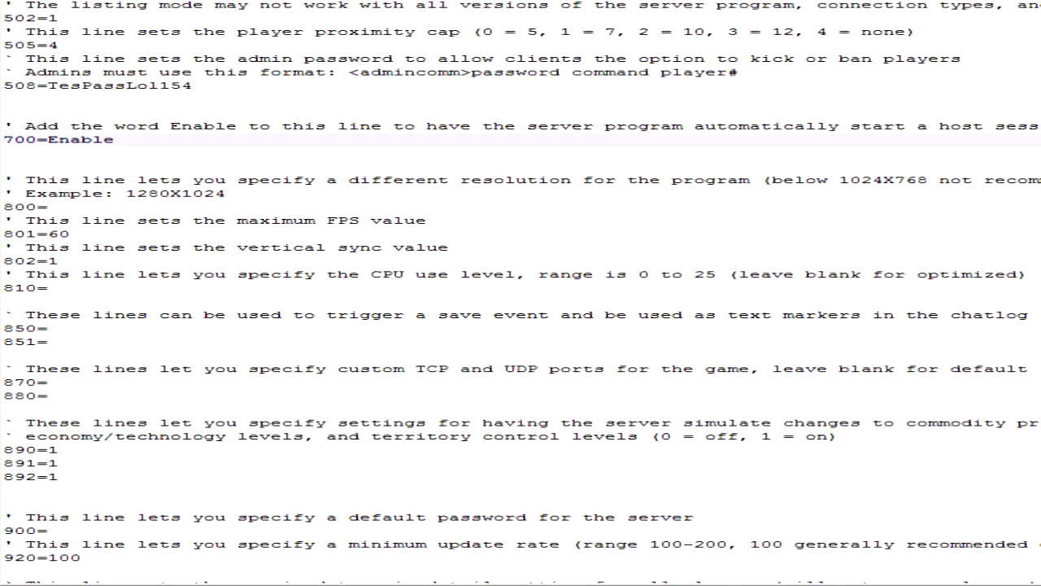
key(BackSpace)
key(BackSpace)
key(BackSpace)
key(BackSpace)
key(BackSpace)
key(BackSpace)
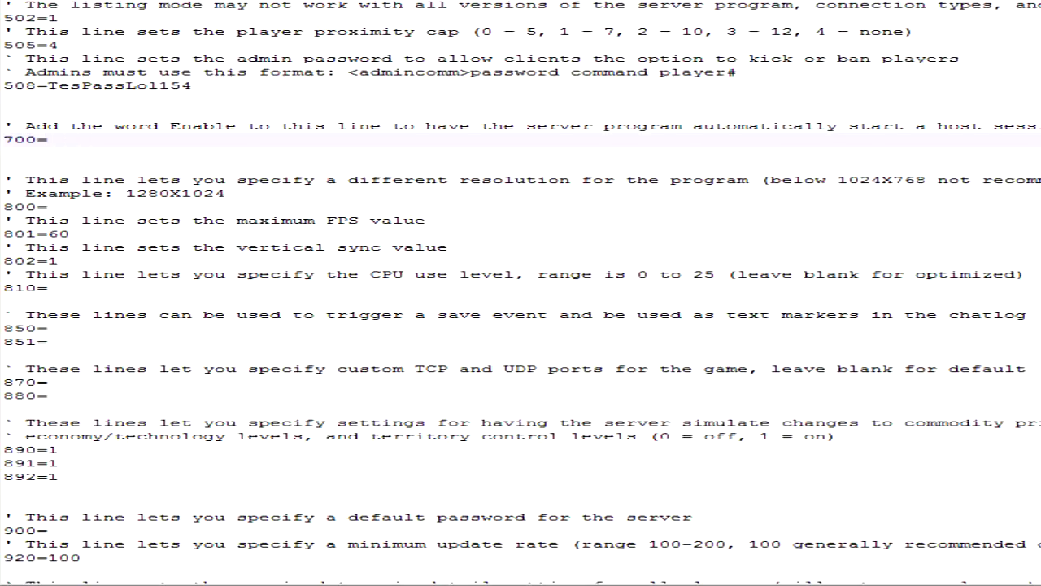
- Examine the program resolution setting on line 800 and the example format in its comment
click(357, 166)
click(358, 180)
click(244, 194)
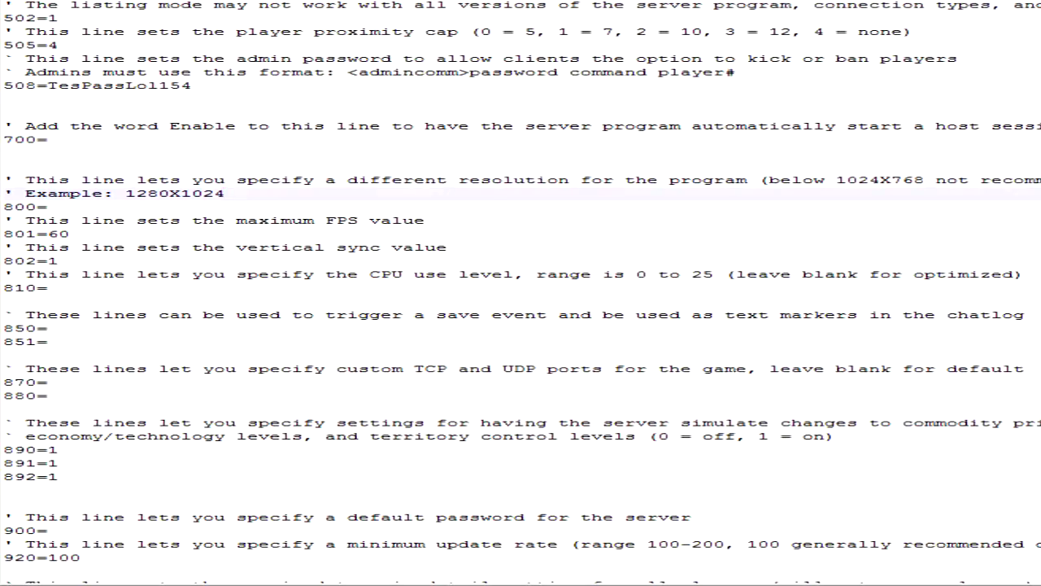
drag(216, 220, 204, 207)
click(215, 180)
click(226, 194)
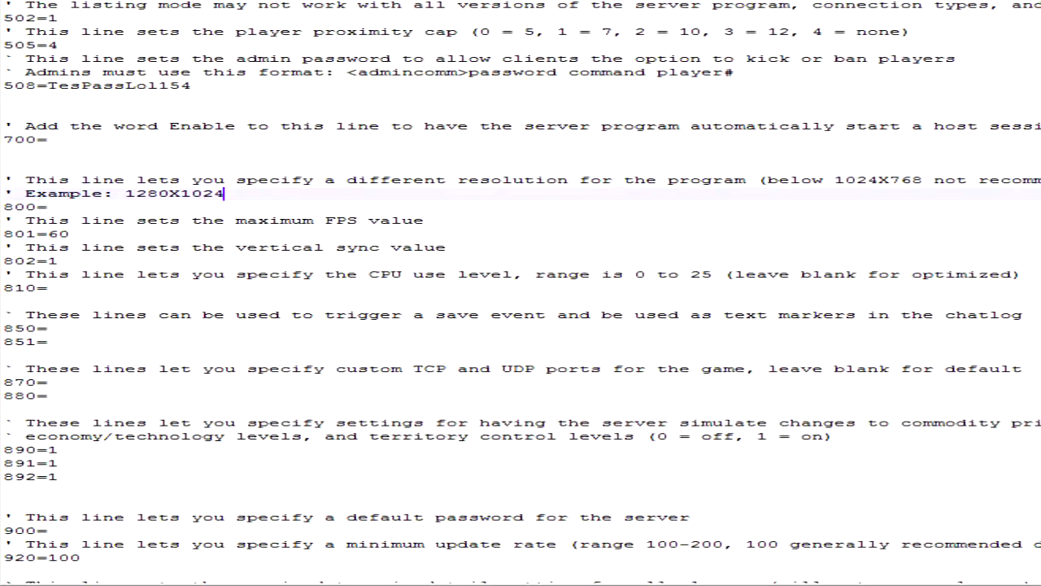
click(228, 220)
key(Up)
key(Up)
key(Down)
key(Down)
key(Down)
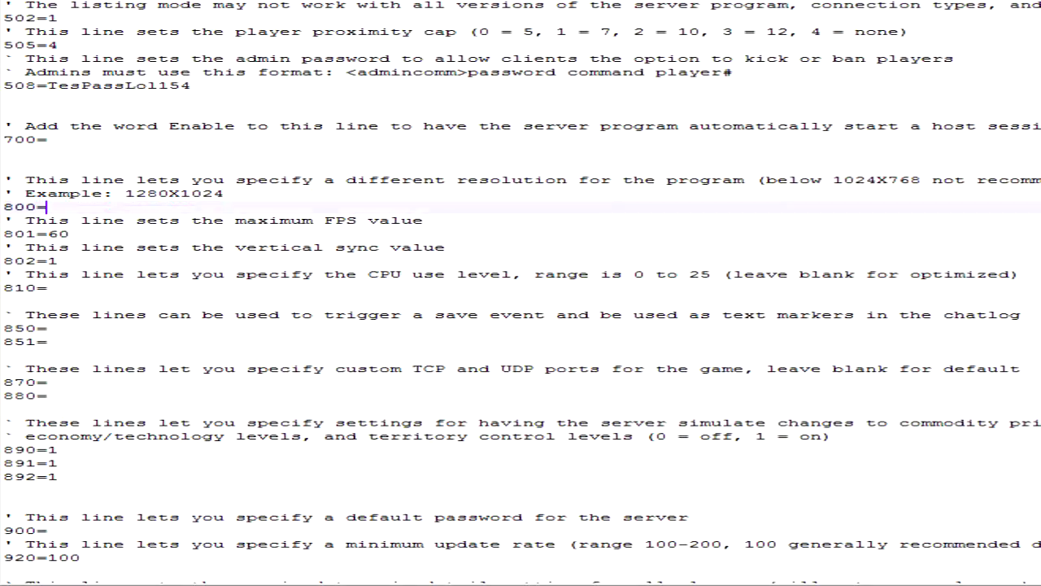
- Highlight the maximum FPS setting on line 801 and check the vertical sync setting on line 802
drag(3, 236, 1, 245)
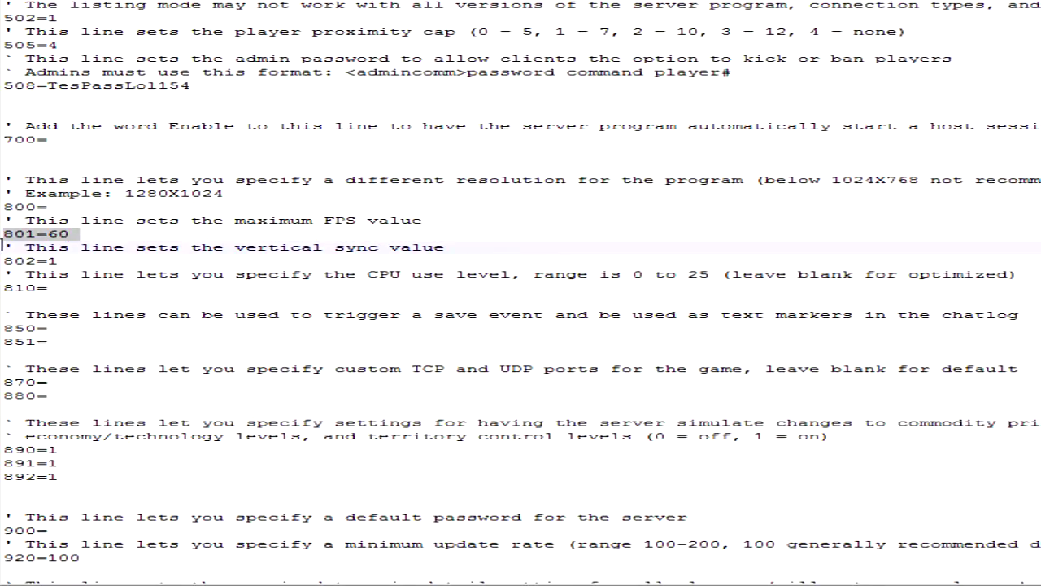
click(104, 235)
drag(104, 235, 3, 235)
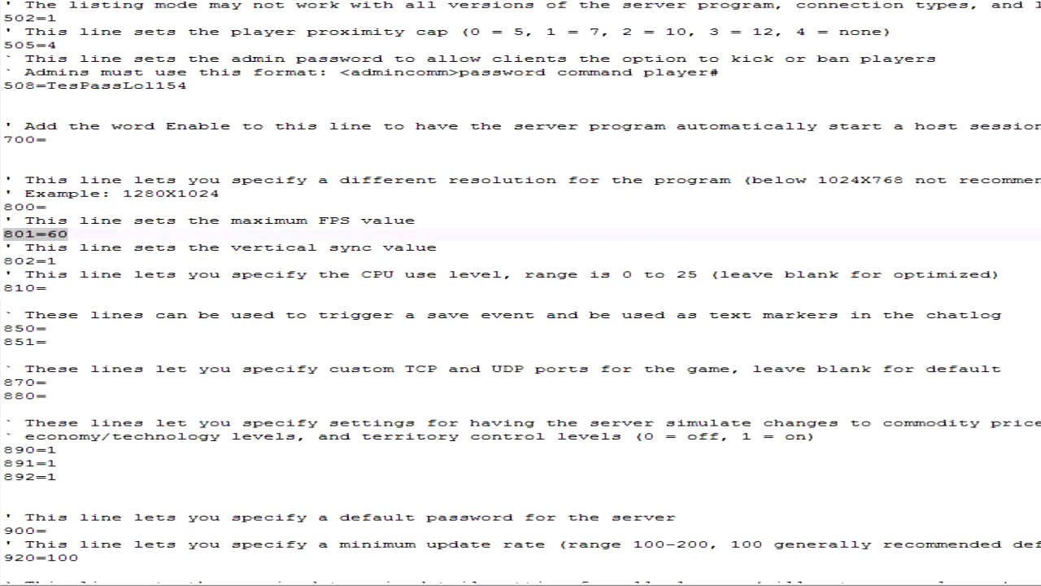
click(57, 262)
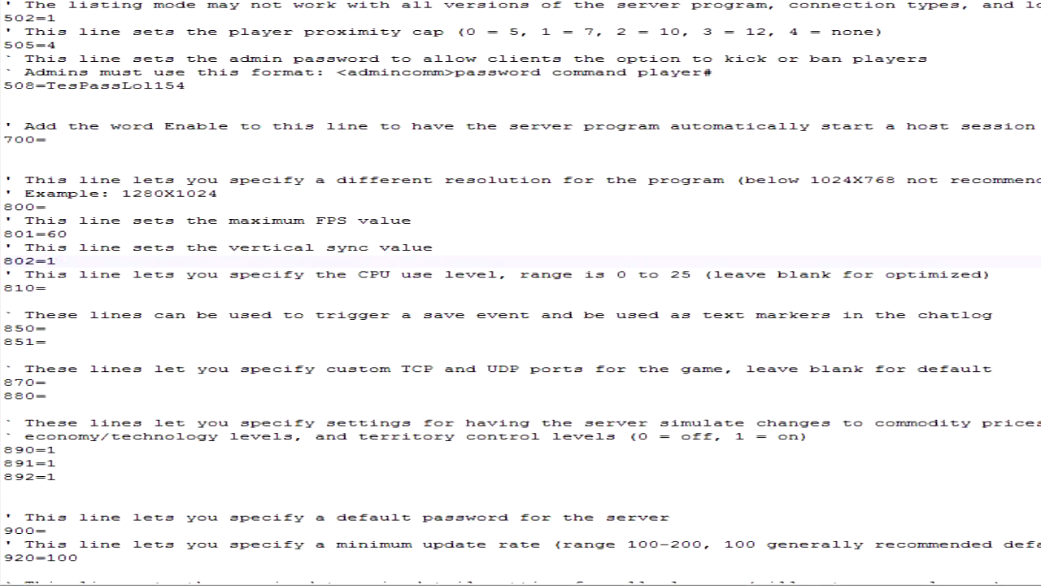
- Highlight the CPU use level setting on line 810 and the save event marker lines 850 and 851
click(47, 288)
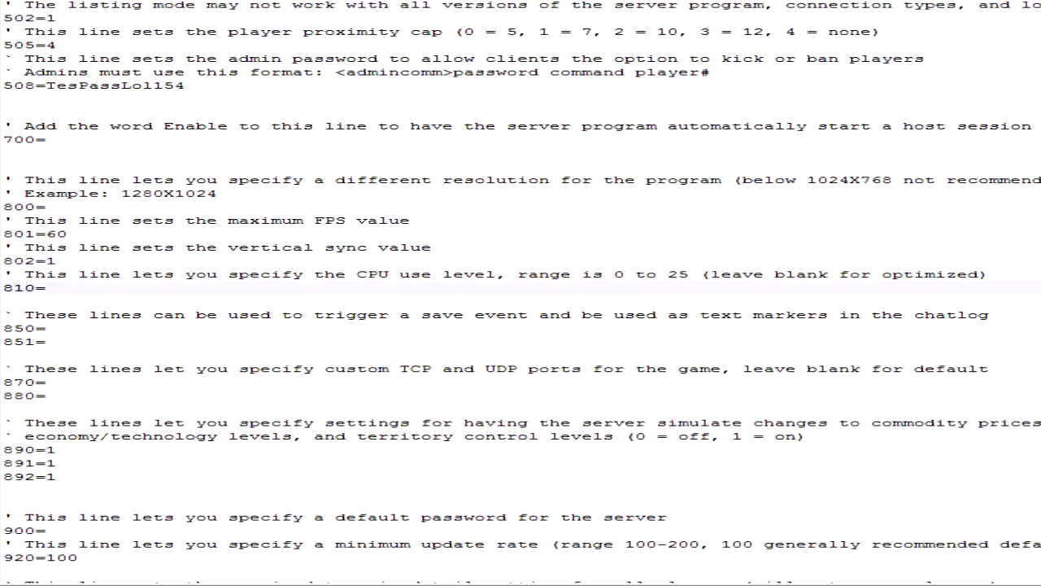
scroll(520, 292, down, 1)
key(shift+Home)
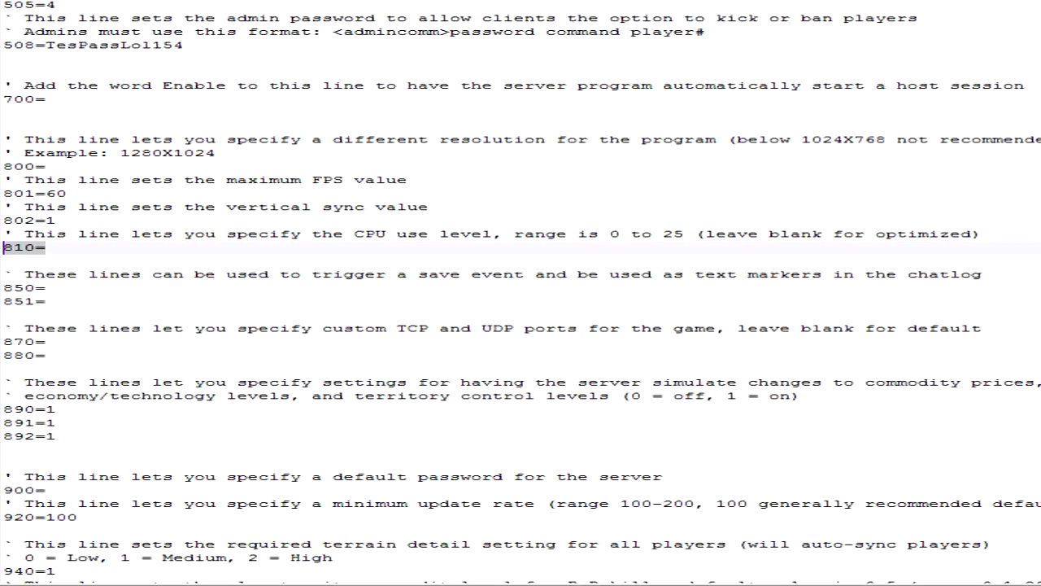
drag(258, 301, 258, 287)
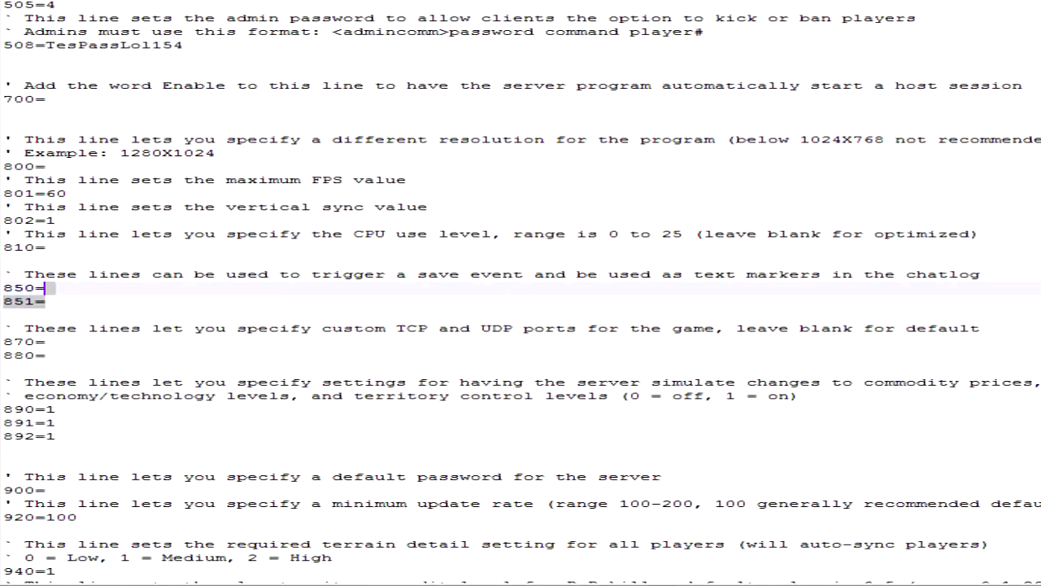
- Highlight the custom TCP and UDP port settings on lines 870 and 880 together with their comment
scroll(259, 286, down, 2)
click(259, 275)
click(46, 261)
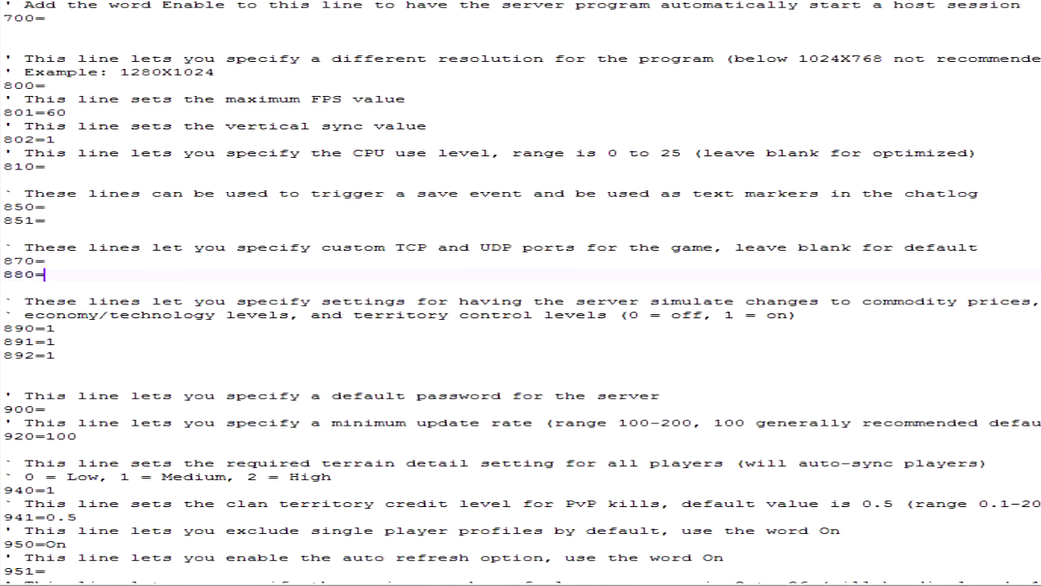
drag(45, 275, 4, 247)
click(46, 275)
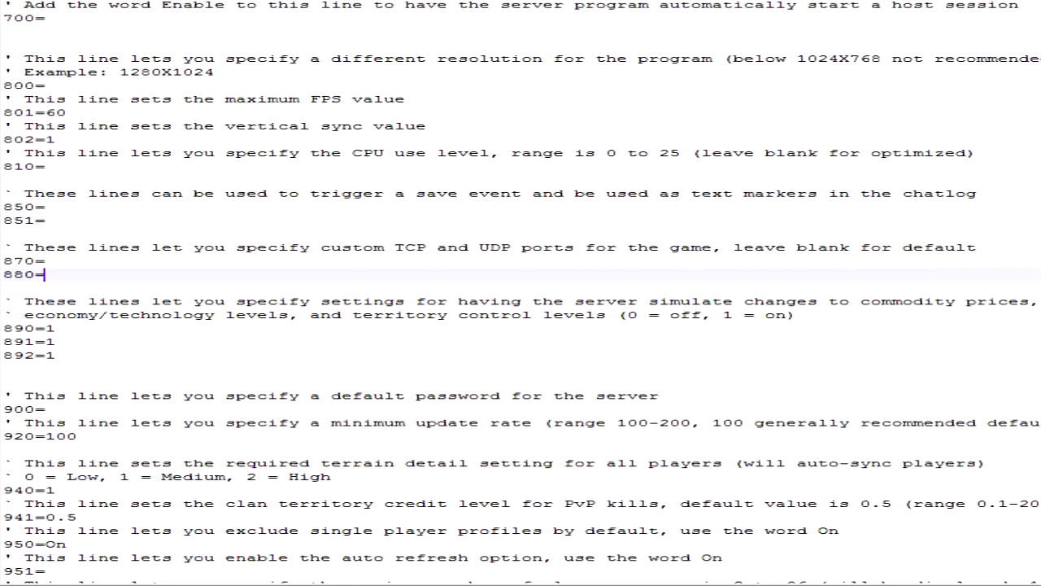
drag(5, 247, 46, 275)
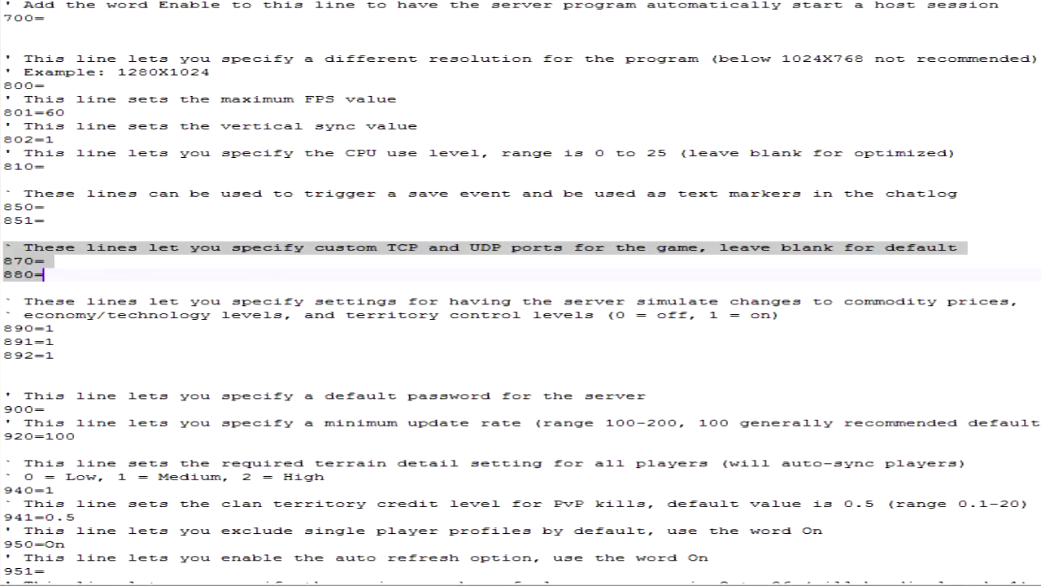
- Try port 27015 on both custom port lines, 870 and 880, and clear the two values again
click(137, 262)
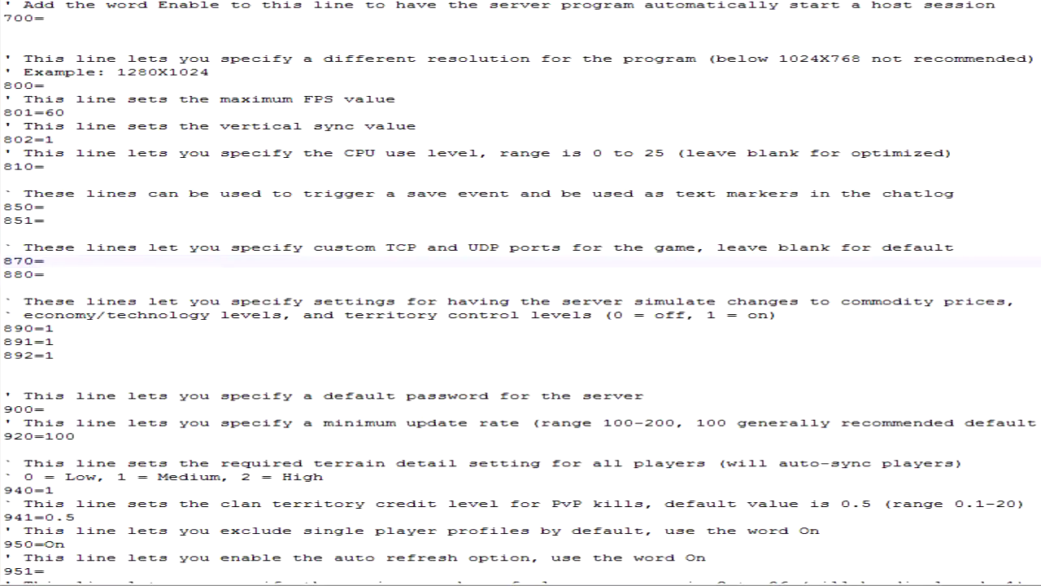
text(27015)
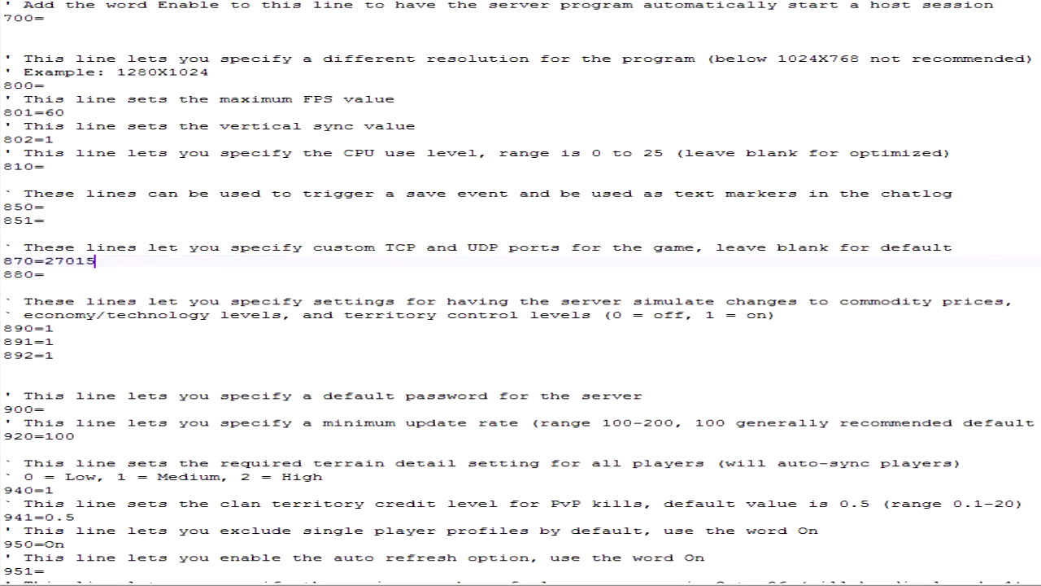
key(Down)
text(27015)
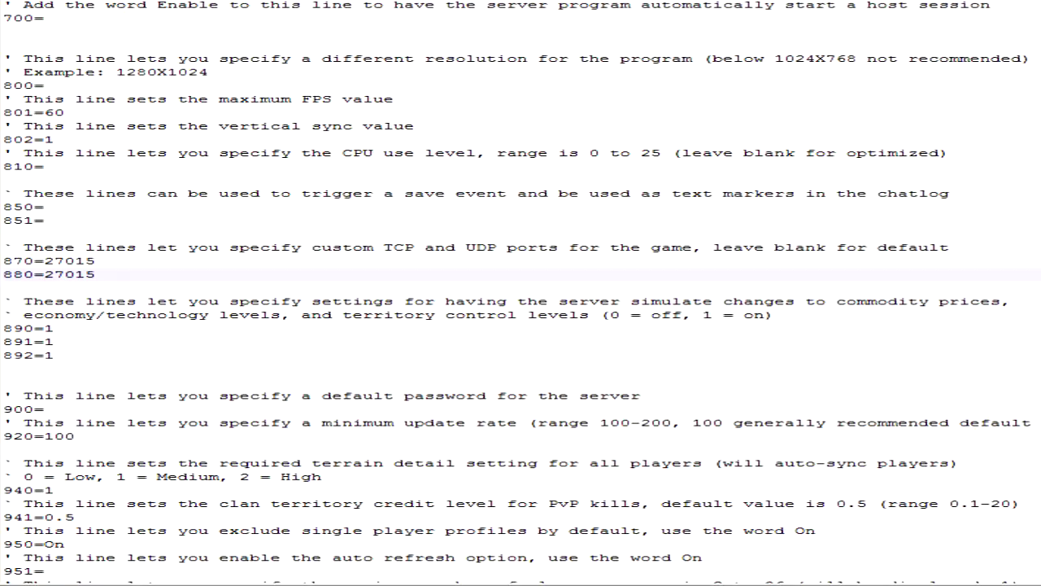
key(BackSpace)
key(BackSpace)
key(BackSpace)
key(BackSpace)
key(BackSpace)
key(Up)
key(End)
key(BackSpace)
key(BackSpace)
key(BackSpace)
key(BackSpace)
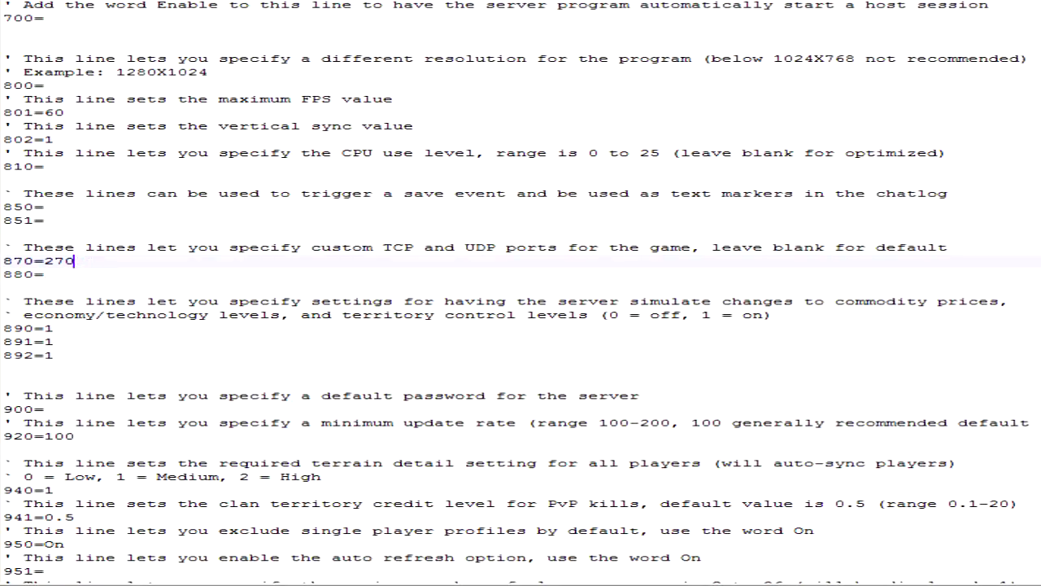
key(BackSpace)
click(44, 274)
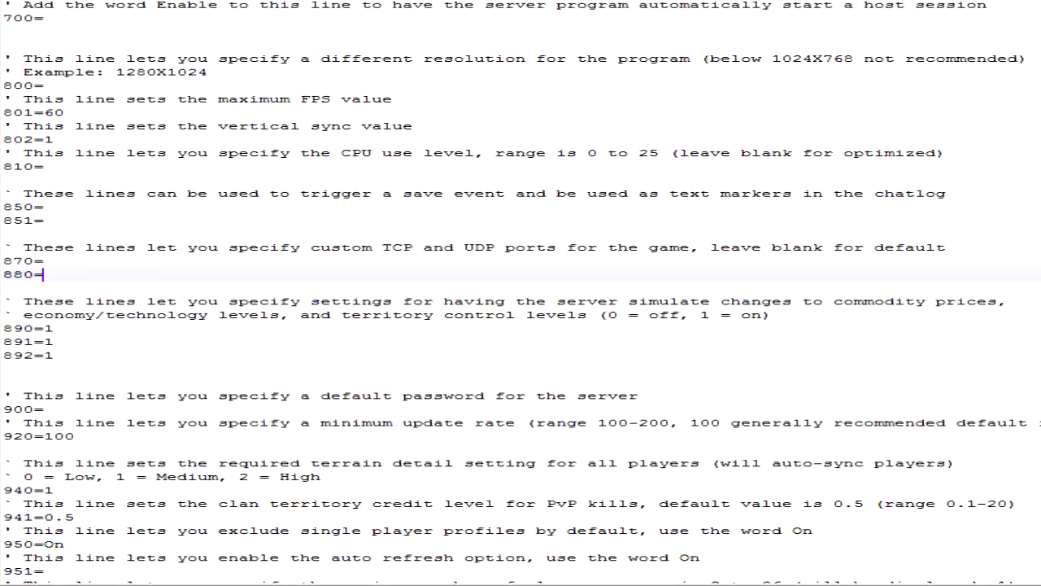
- Check the custom port comment and the blank lines 870 and 880 once more
click(136, 315)
scroll(520, 292, down, 1)
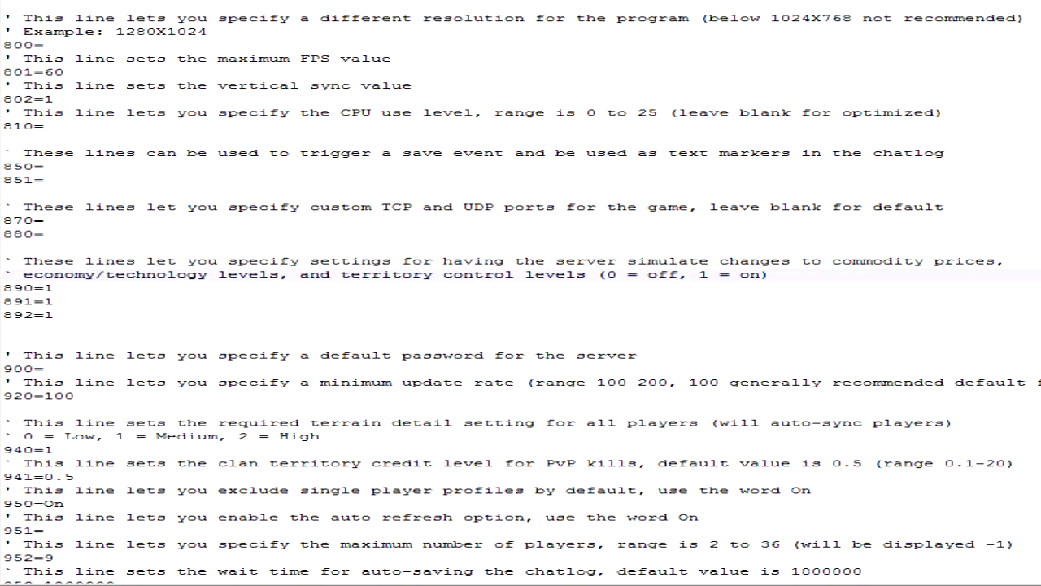
drag(46, 221, 3, 209)
click(46, 221)
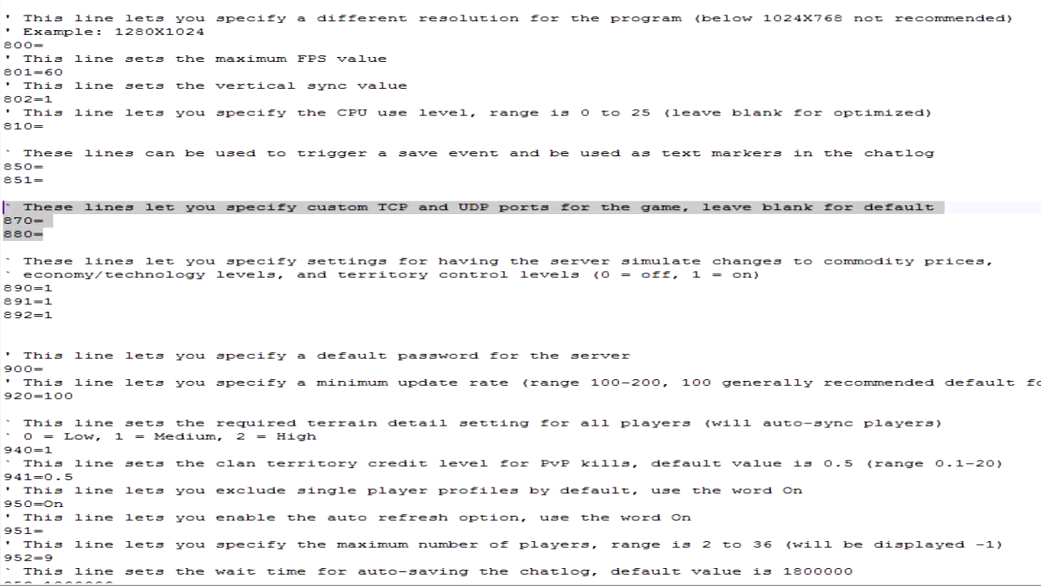
- Highlight lines 890 to 892, the server simulation settings for commodity prices, economy/technology levels and territory control
click(54, 314)
click(54, 288)
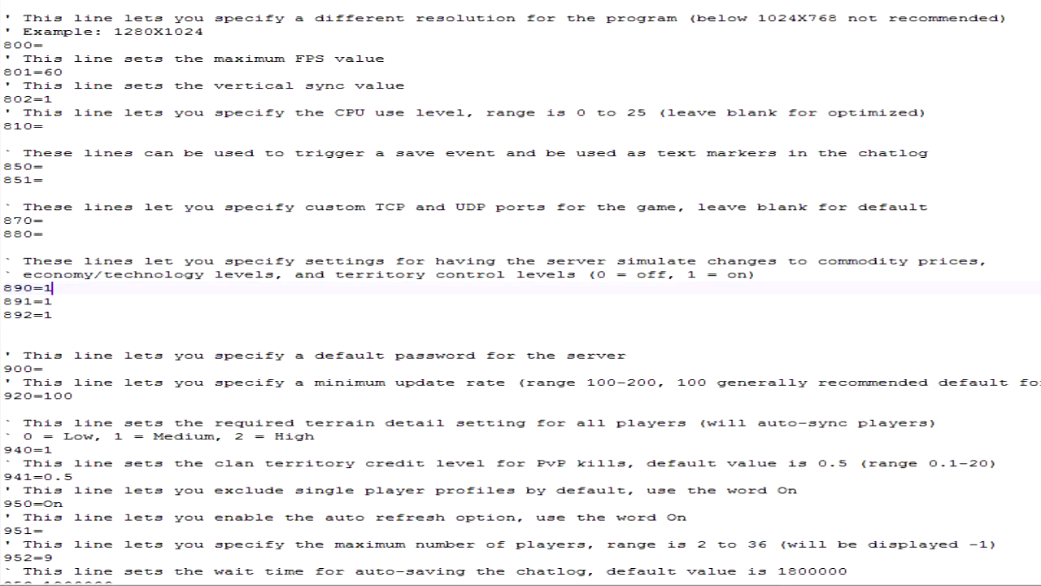
scroll(521, 293, down, 1)
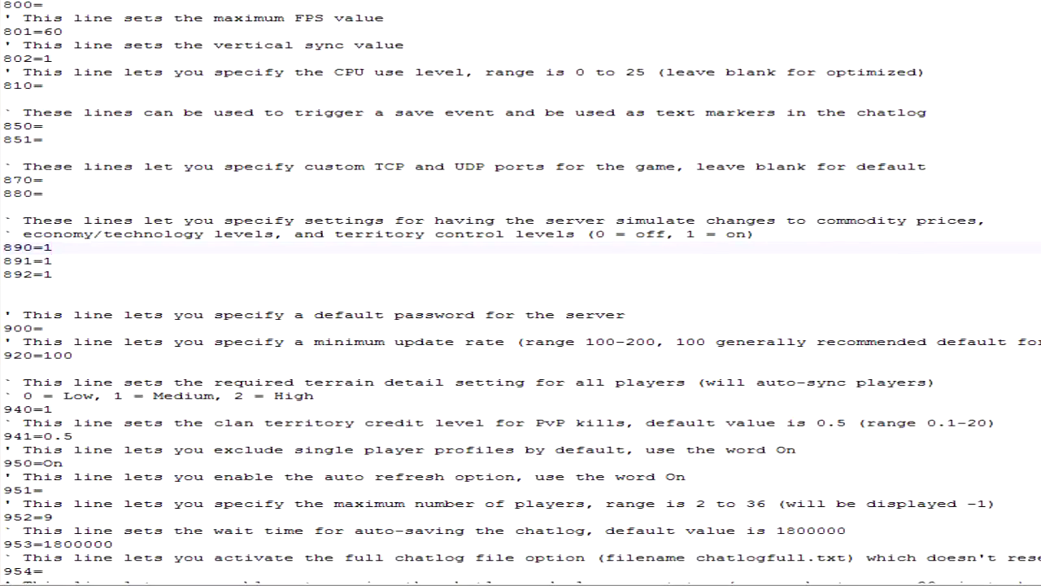
key(Down)
key(Down)
key(shift+Home)
key(shift+Up)
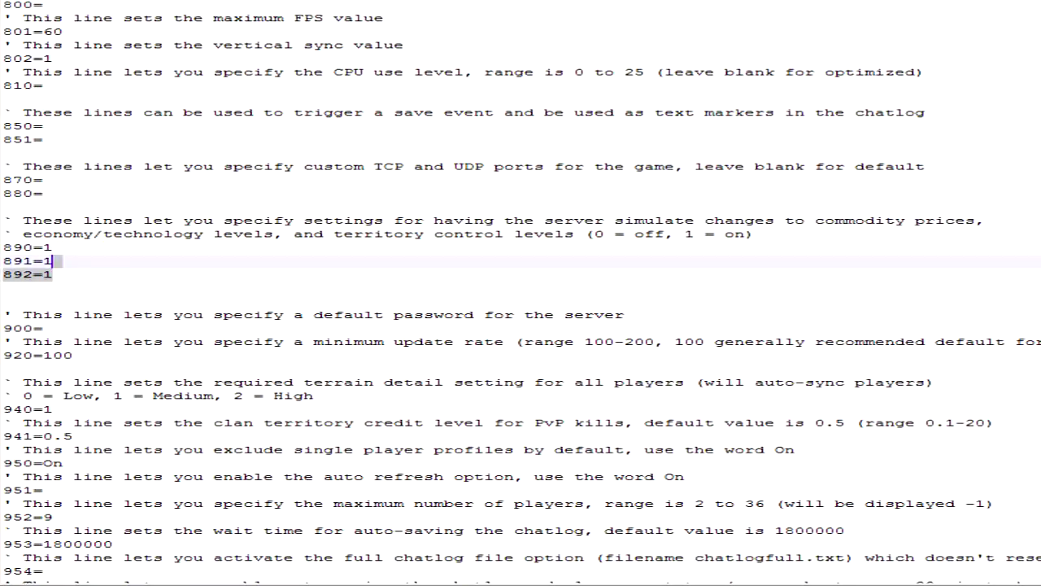
key(shift+Up)
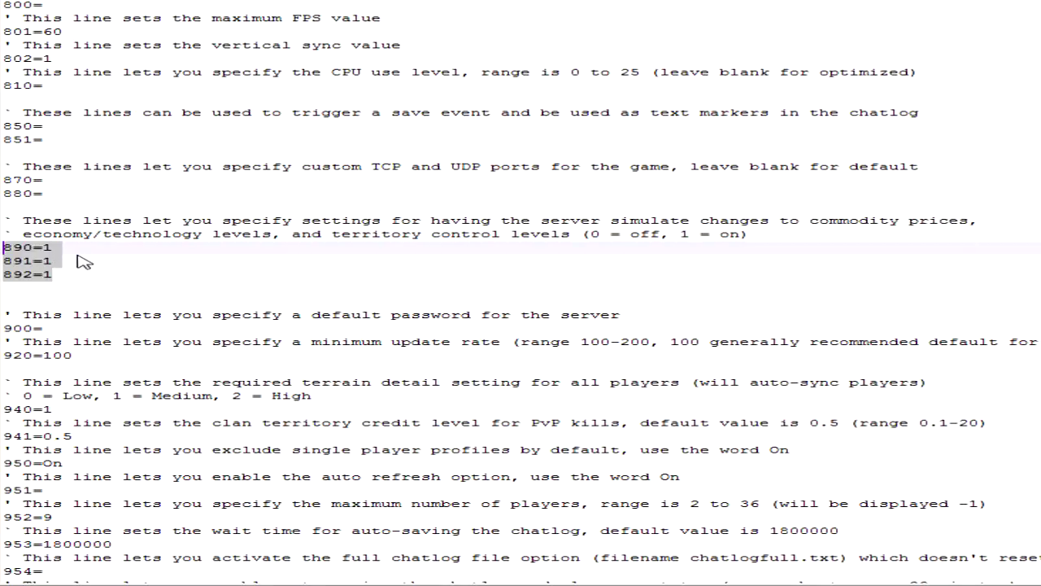
click(53, 275)
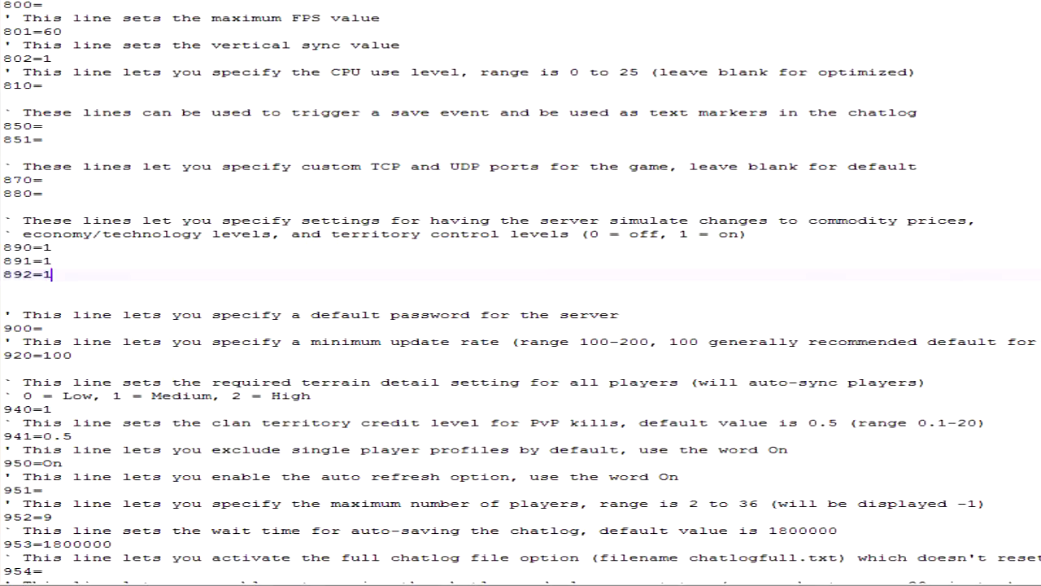
drag(54, 275, 3, 248)
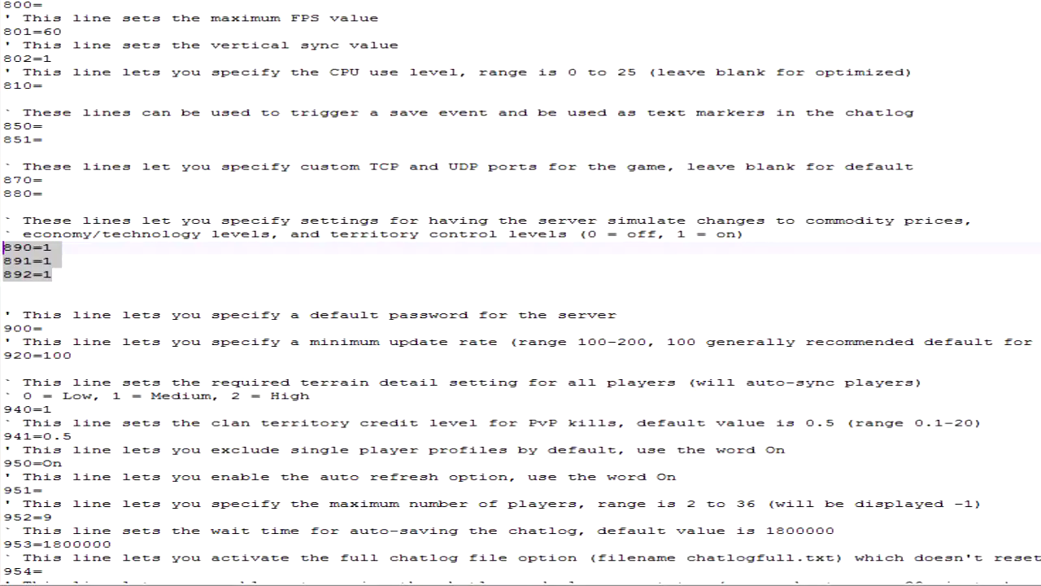
key(Right)
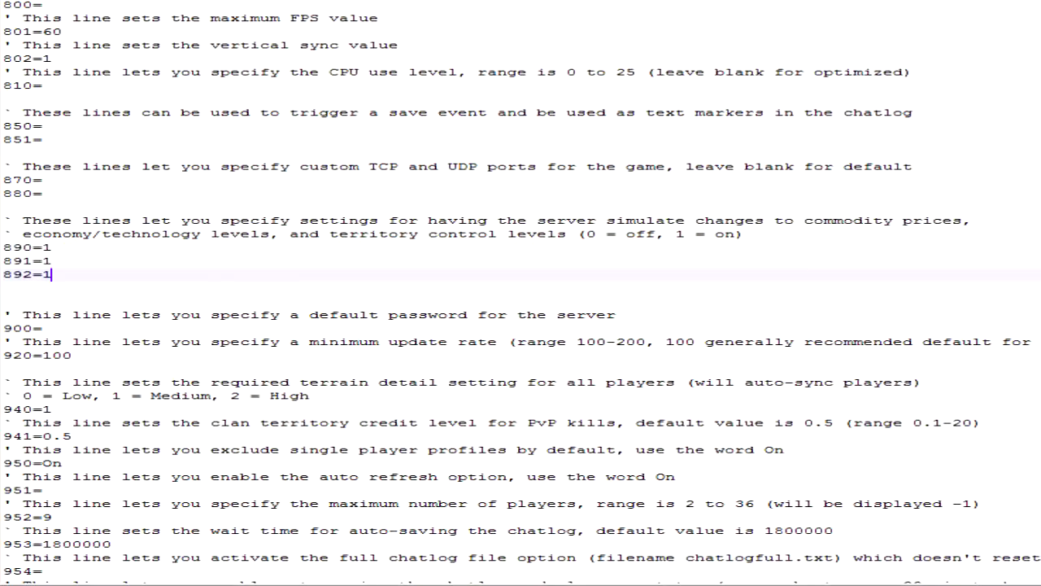
- Highlight the default server password setting on line 900 and the clan territory credit level on line 941
scroll(520, 293, down, 3)
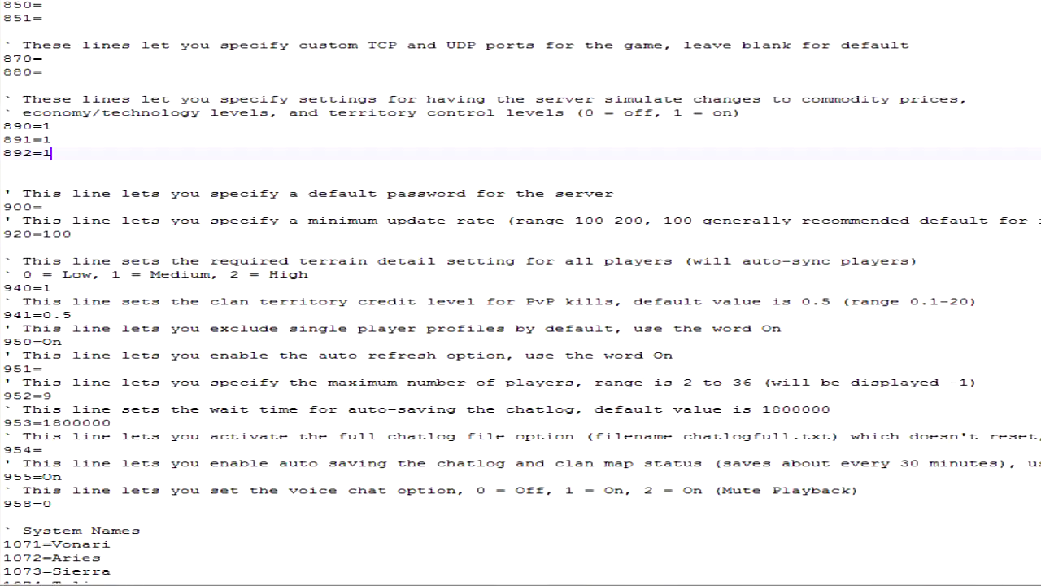
scroll(520, 293, down, 1)
drag(42, 167, 4, 153)
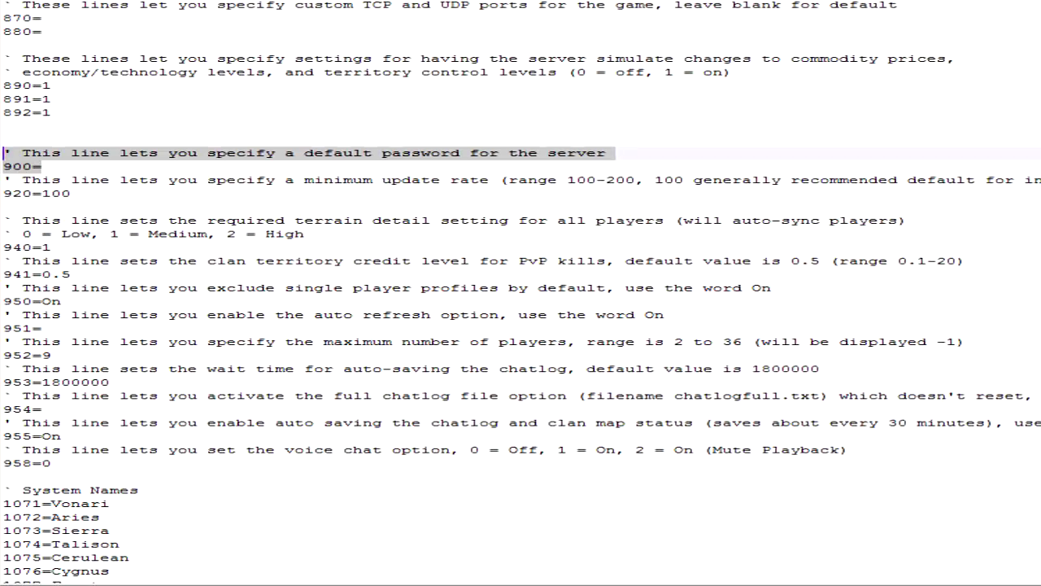
click(343, 261)
scroll(342, 262, down, 1)
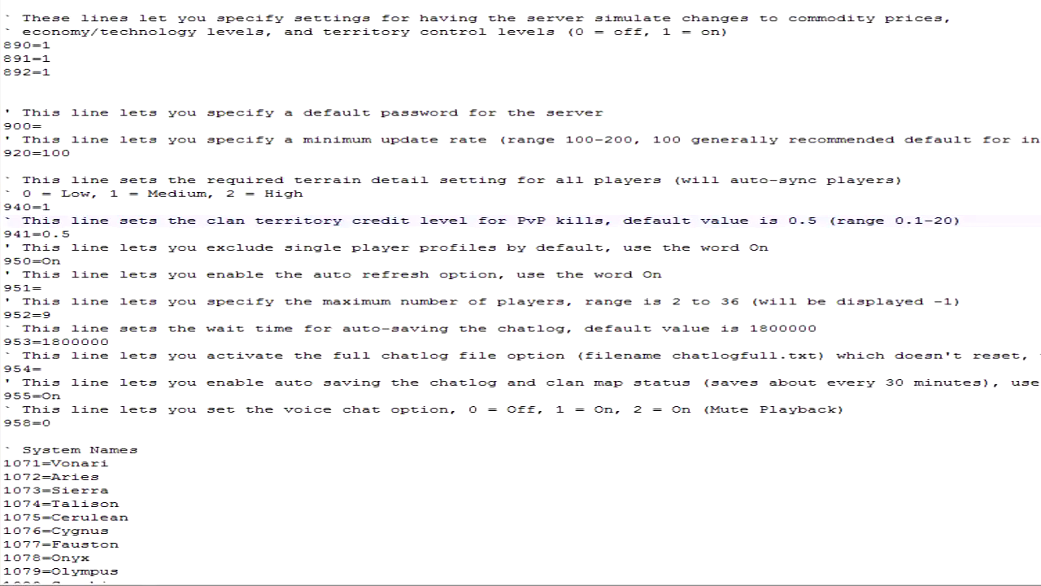
drag(71, 234, 3, 221)
- Highlight the single player profile exclusion on line 950 and the maximum number of players on line 952
scroll(520, 293, down, 1)
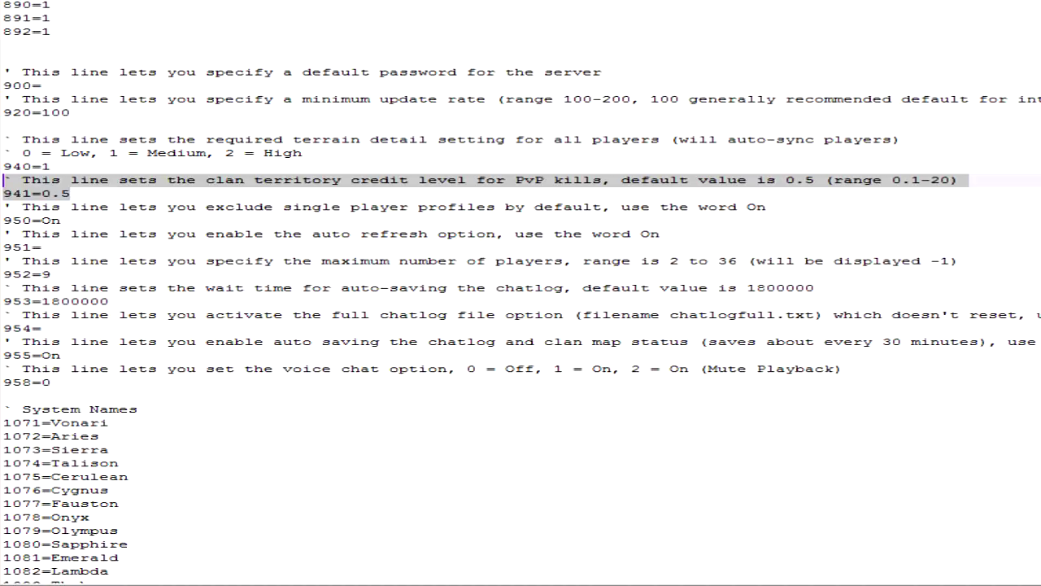
drag(61, 221, 3, 208)
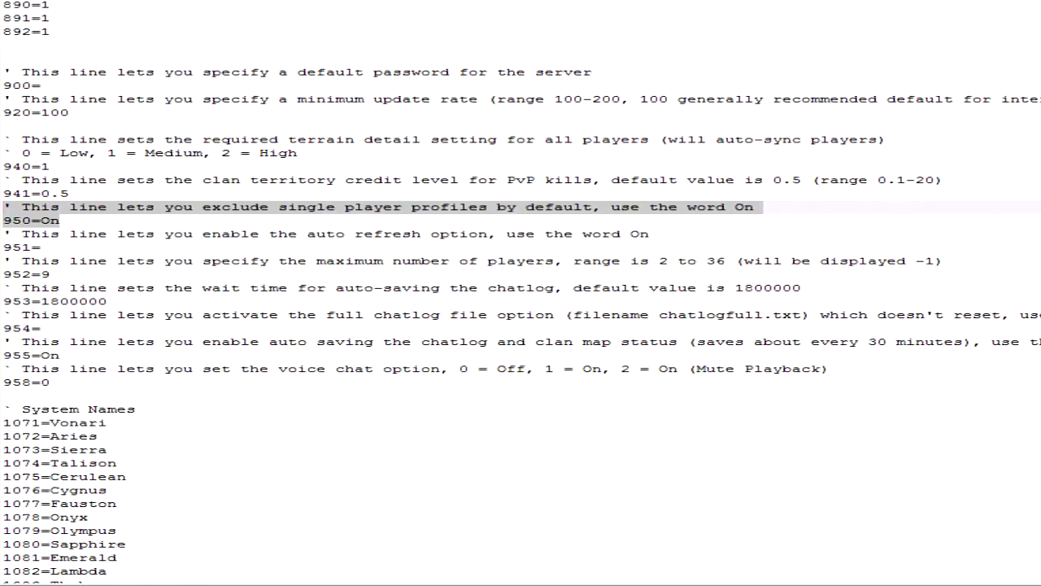
click(41, 247)
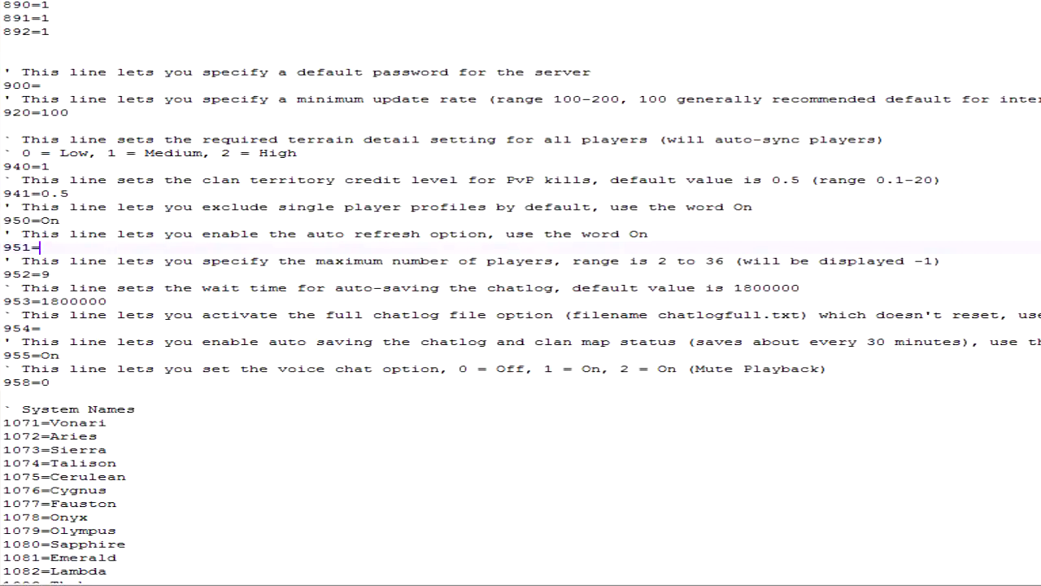
click(50, 274)
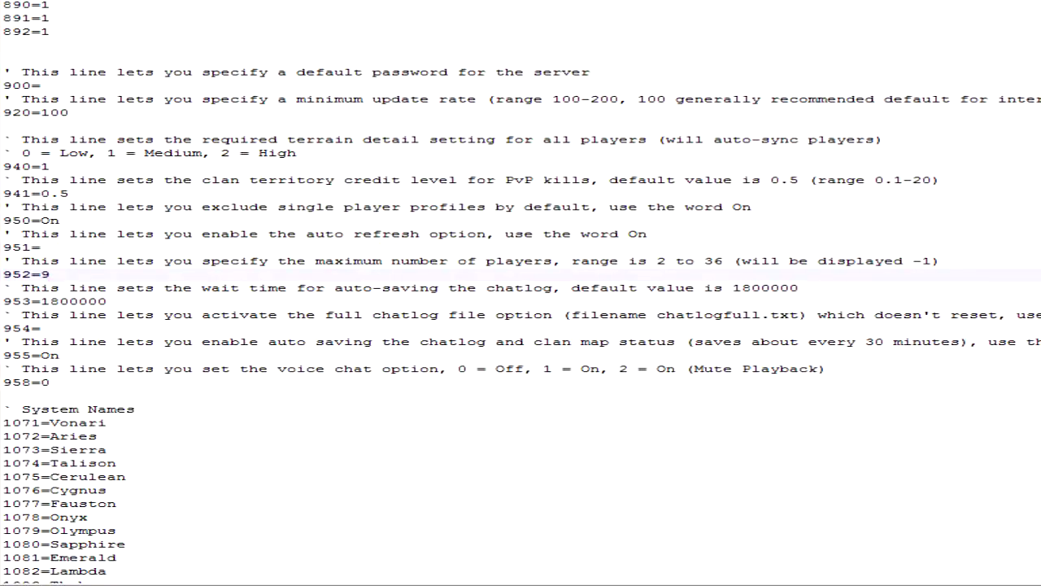
key(shift+Up)
key(shift+Home)
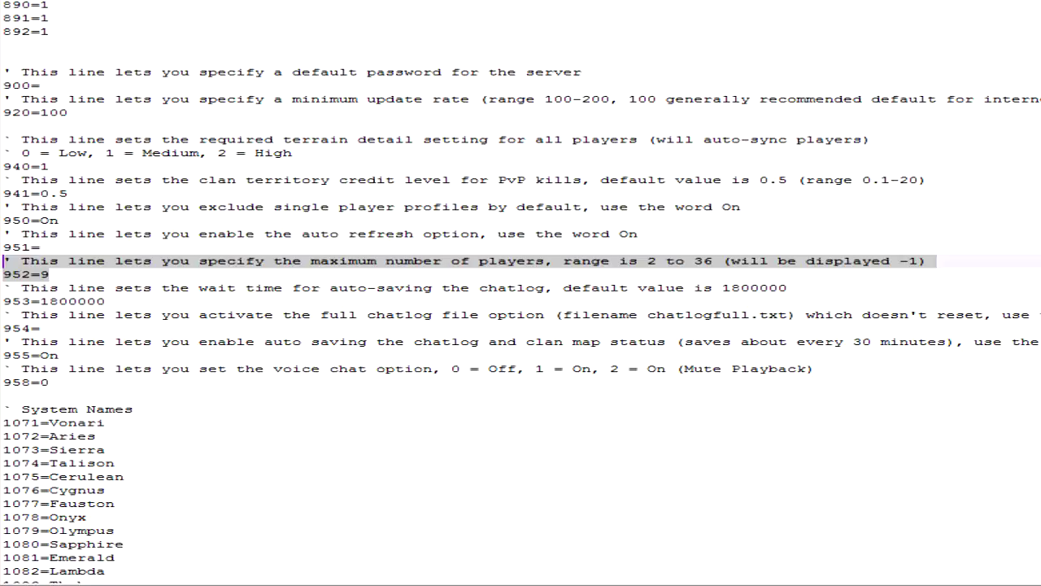
- Highlight the voice chat option on line 958 and the system names on lines 1071 to 1099
scroll(521, 293, down, 1)
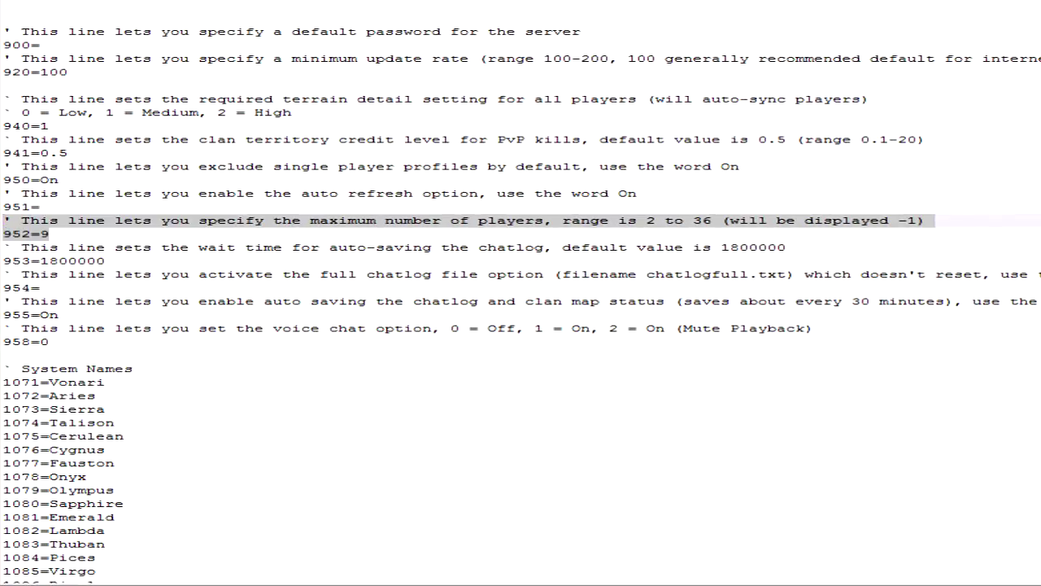
scroll(521, 293, down, 5)
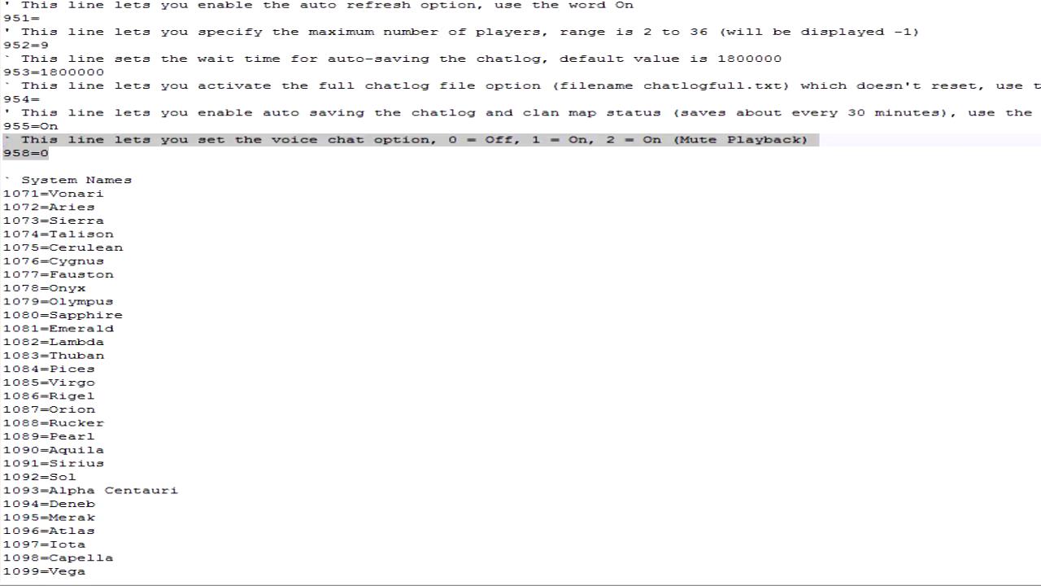
drag(114, 557, 68, 206)
click(422, 237)
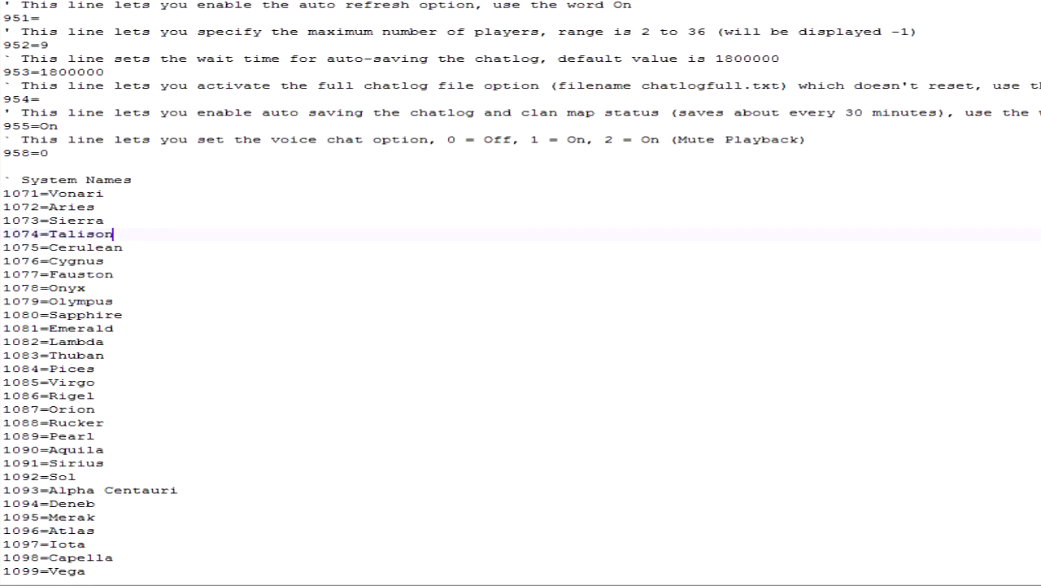
drag(4, 193, 86, 571)
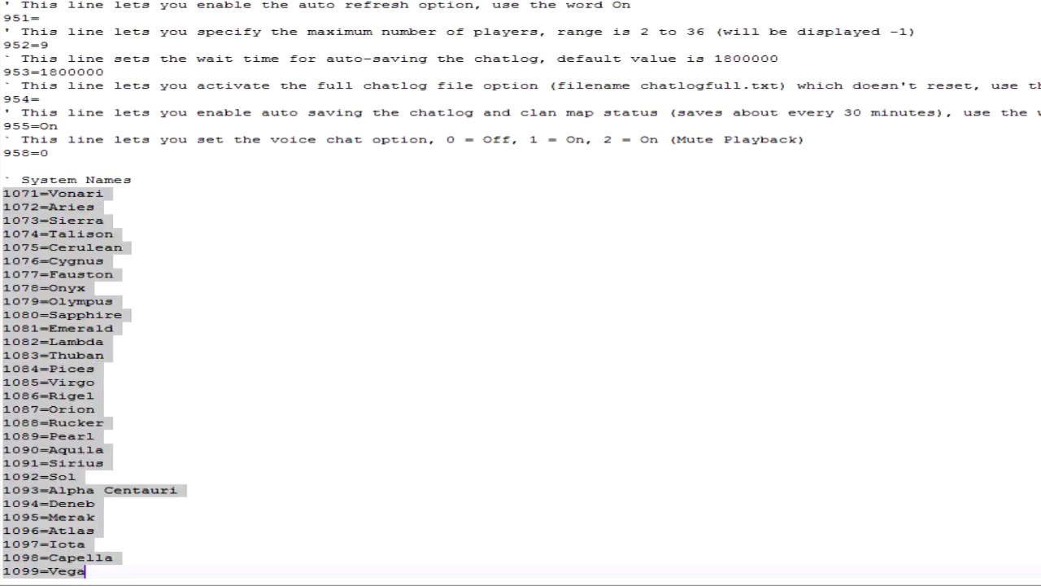
- Go back up to the greeting settings and close text8.dat without saving the changes
scroll(307, 549, up, 4)
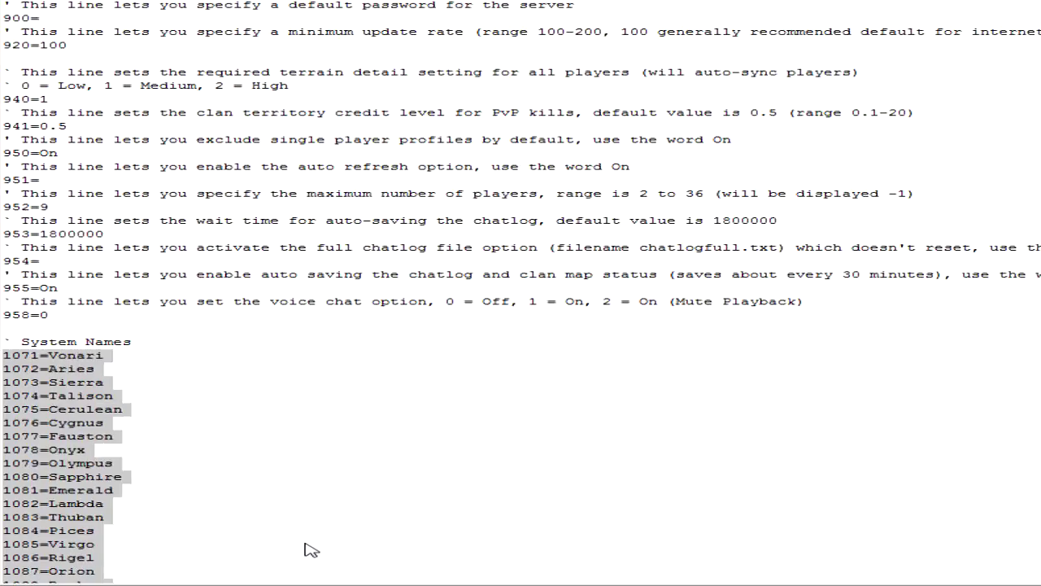
scroll(312, 550, up, 5)
click(421, 406)
scroll(420, 407, up, 12)
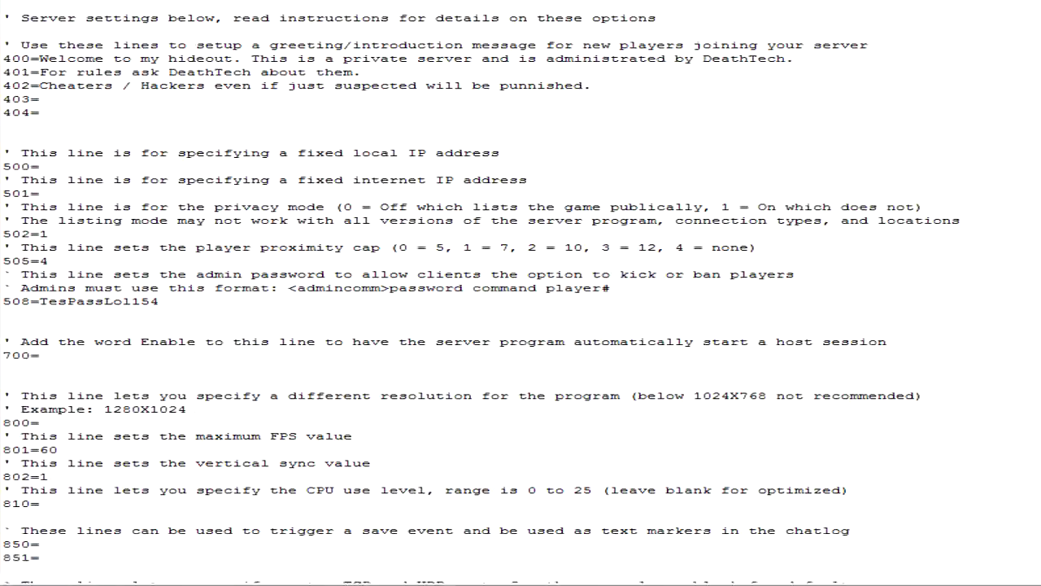
scroll(421, 407, up, 5)
right_click(950, 1)
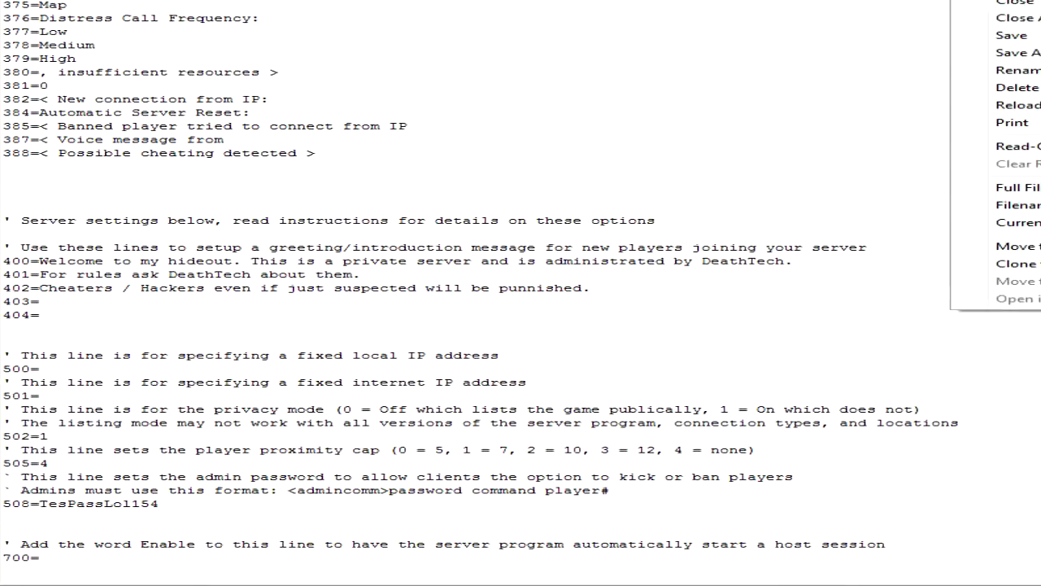
click(1015, 3)
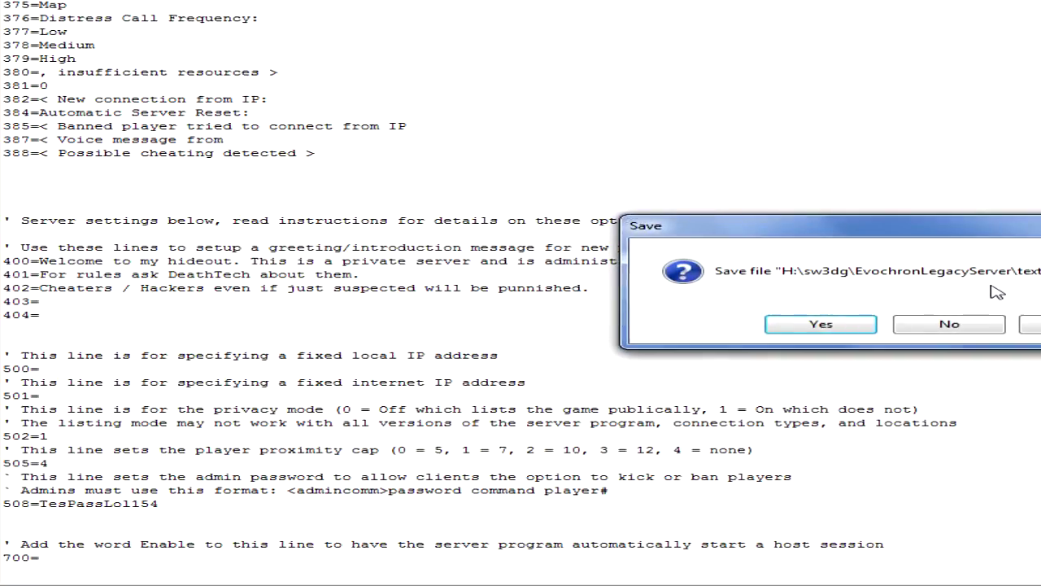
click(949, 324)
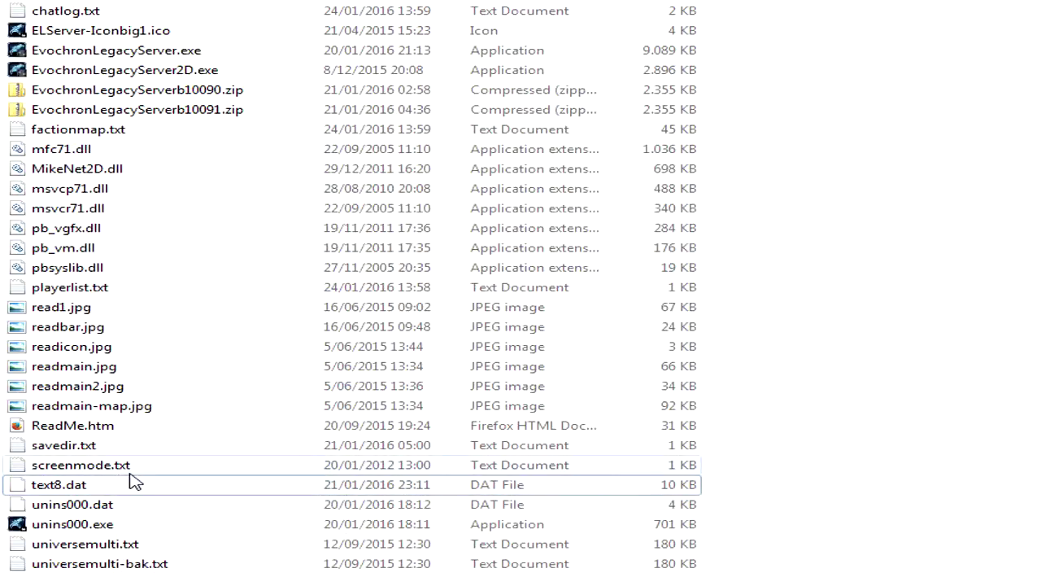
- Open ReadMe.htm and read the manual's introduction, recommended player limits by connection speed and system requirements
click(128, 431)
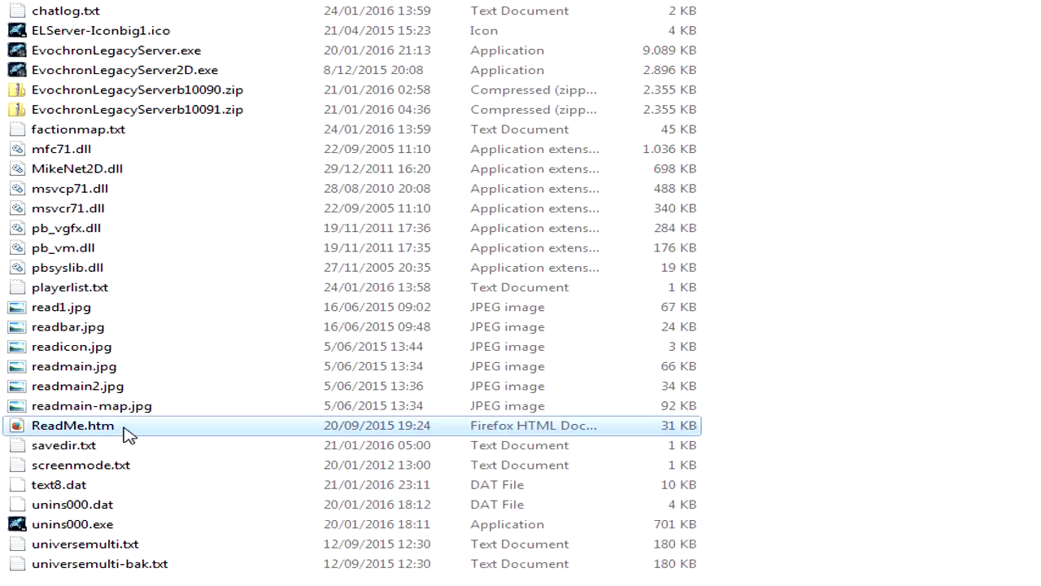
double_click(129, 431)
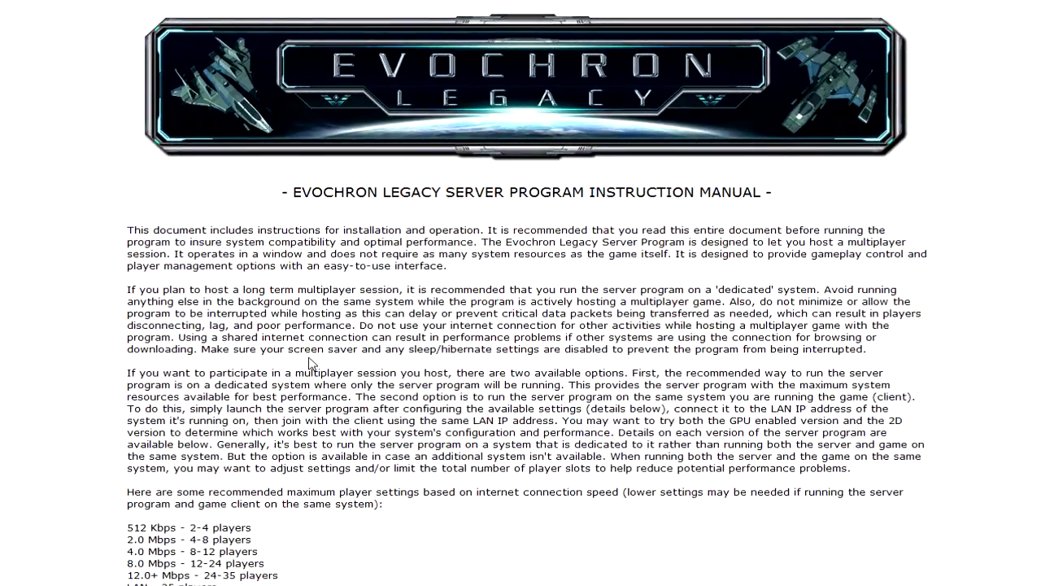
scroll(317, 360, down, 3)
scroll(330, 351, up, 2)
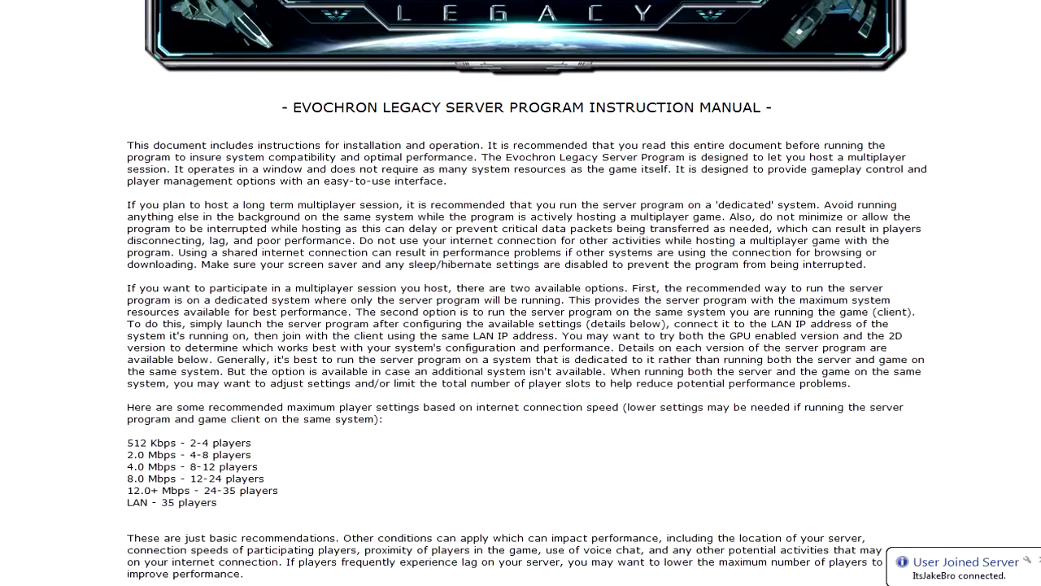
scroll(332, 348, down, 4)
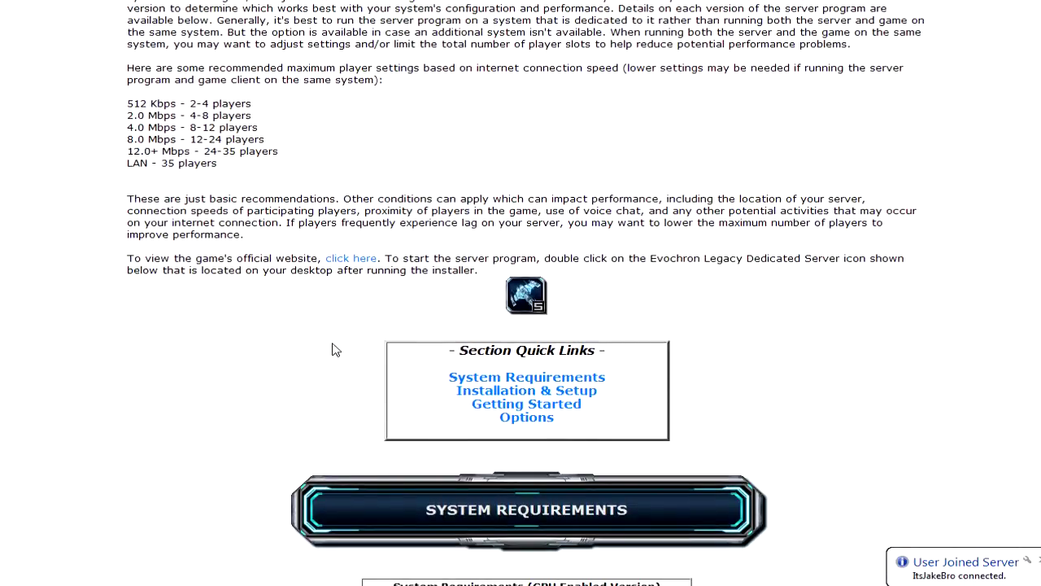
scroll(334, 348, up, 2)
scroll(333, 348, down, 7)
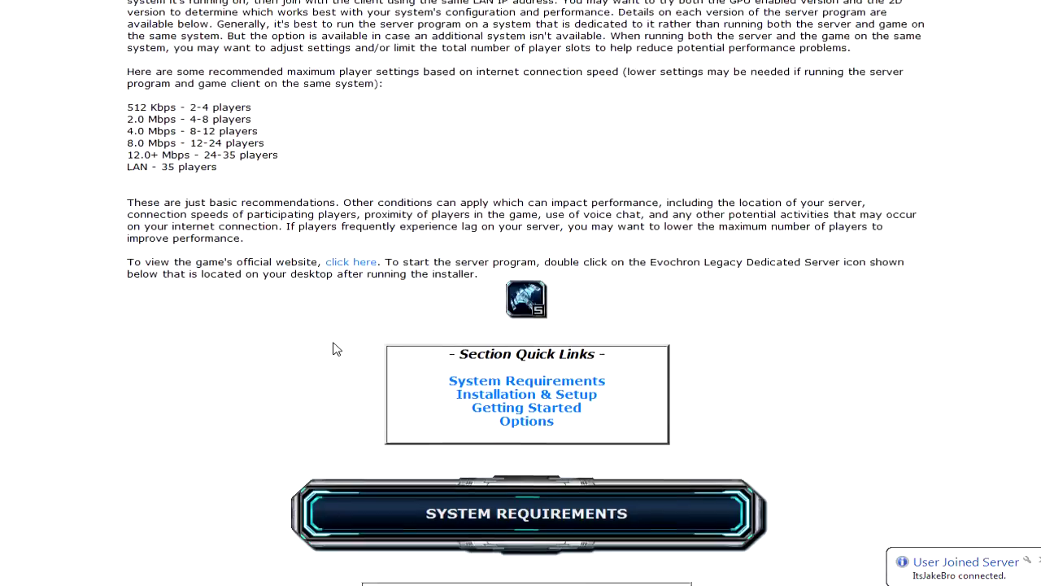
scroll(336, 348, down, 3)
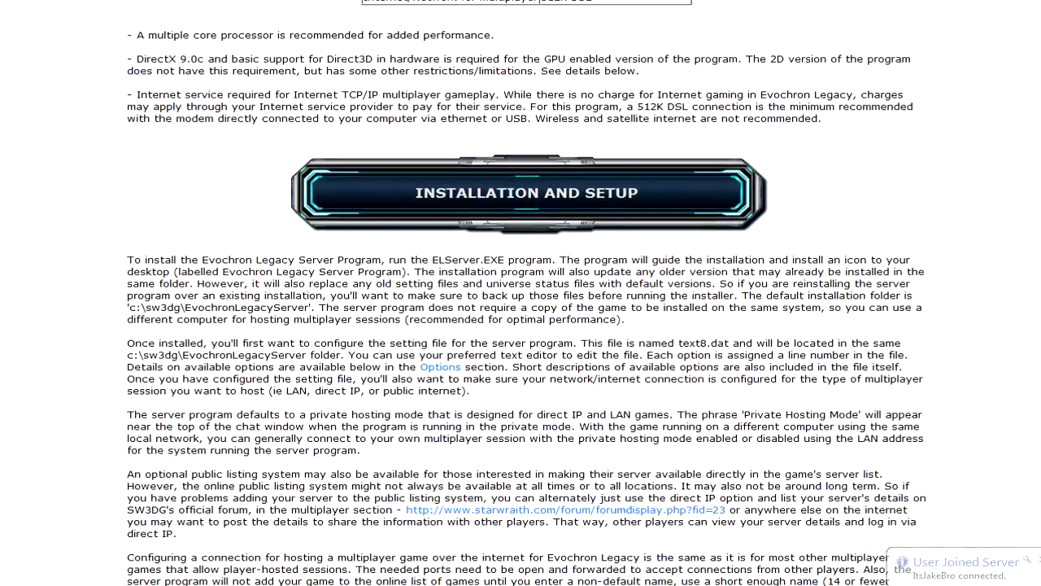
- Read the Installation and Setup section and highlight the first line of the firewall and open ports security warning
scroll(526, 293, down, 3)
scroll(526, 293, up, 2)
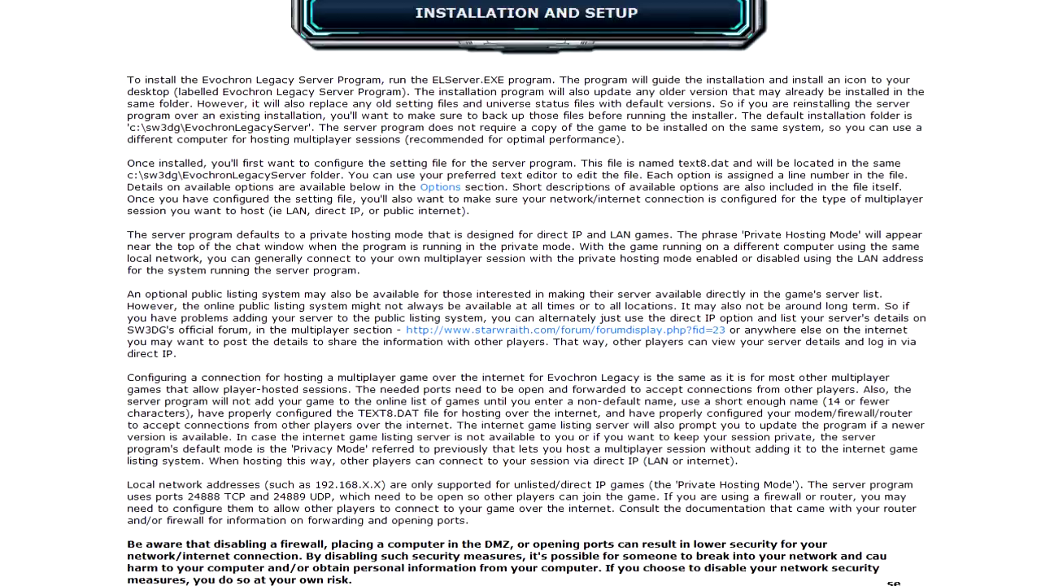
scroll(526, 293, down, 3)
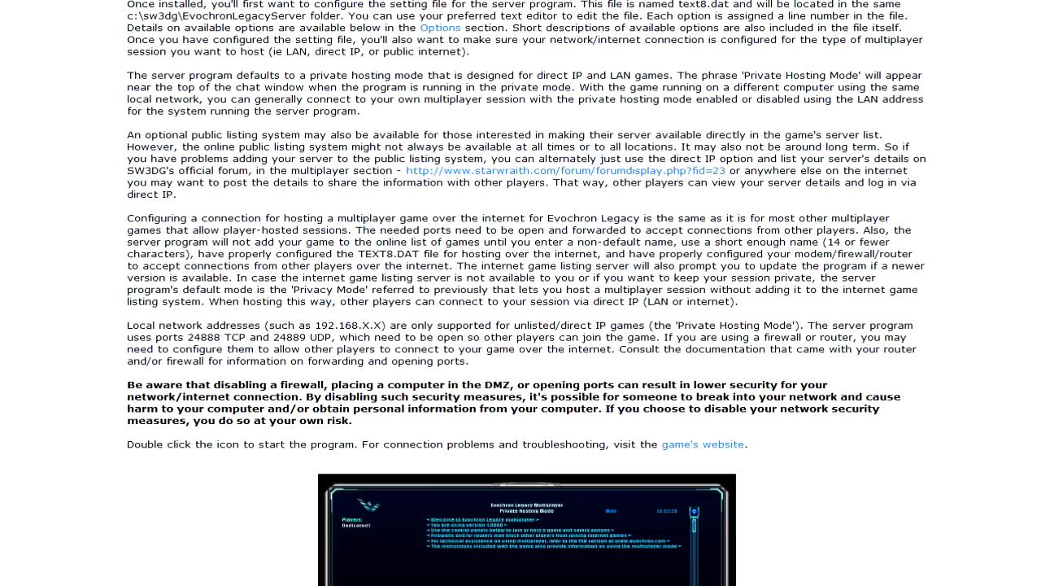
scroll(379, 395, down, 1)
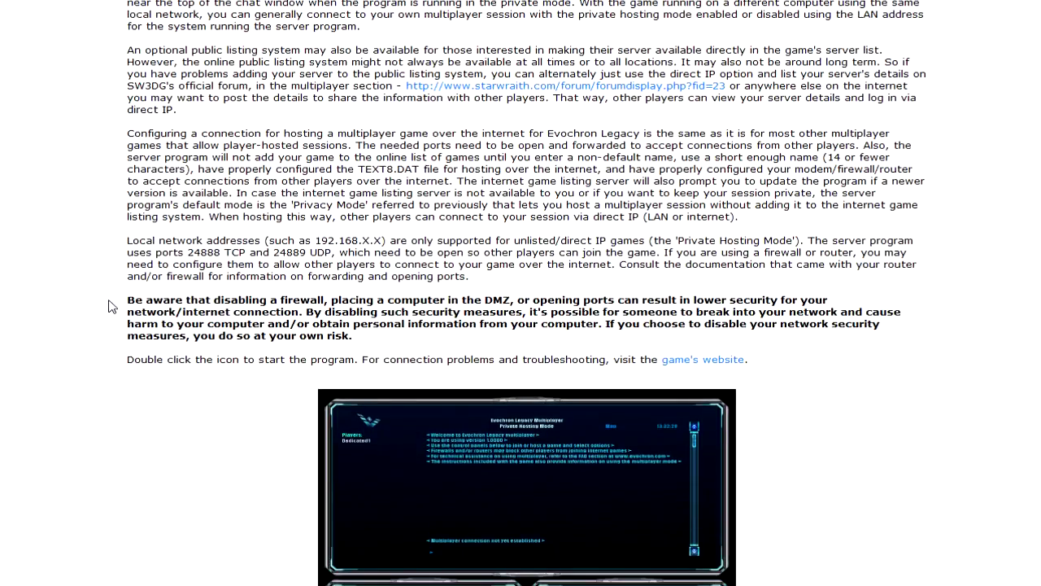
drag(127, 301, 846, 303)
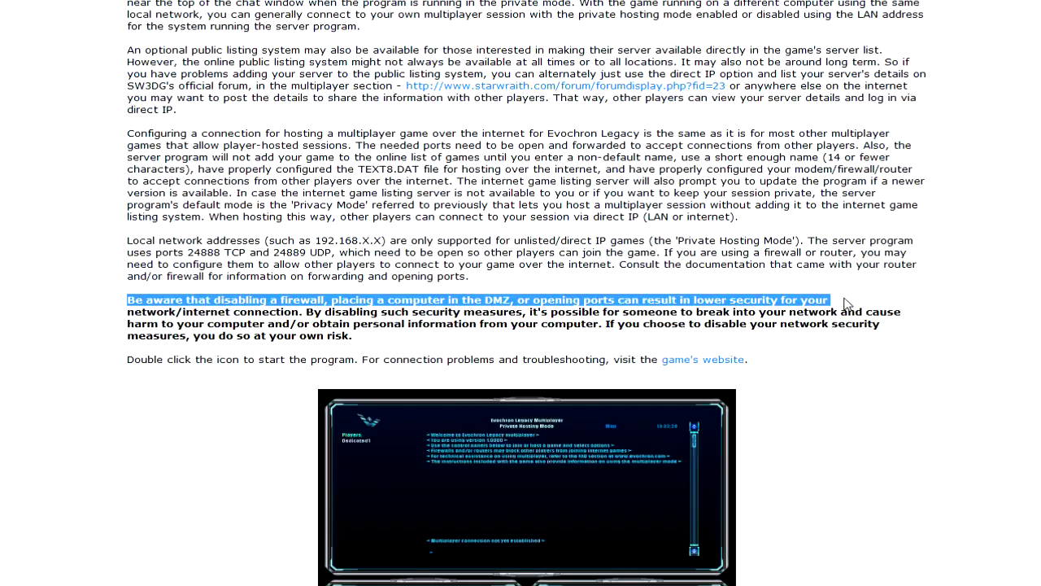
click(962, 362)
- Read through the Getting Started, 2D version and Options sections of the manual
scroll(949, 365, down, 4)
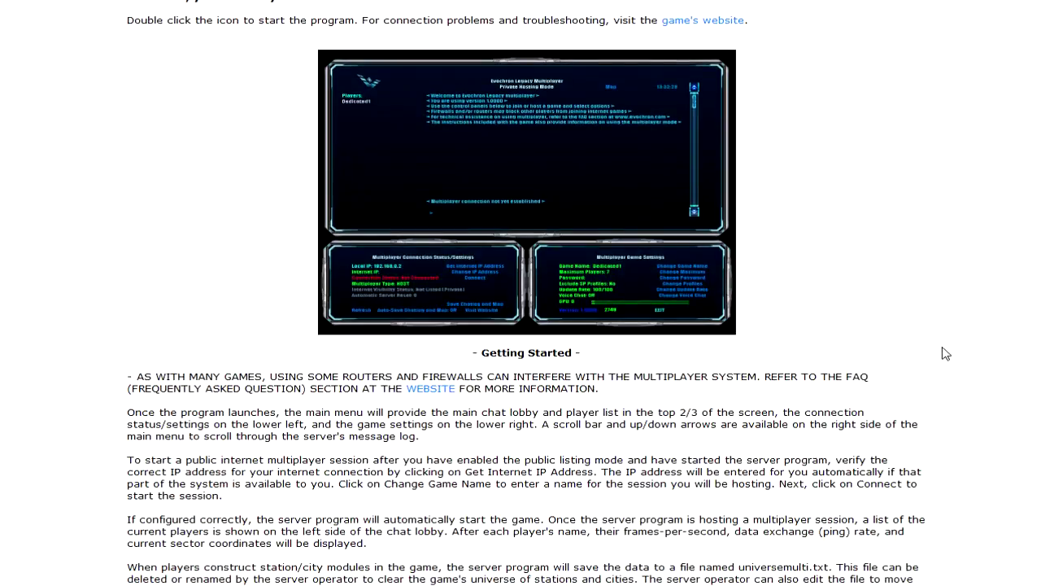
scroll(938, 350, down, 20)
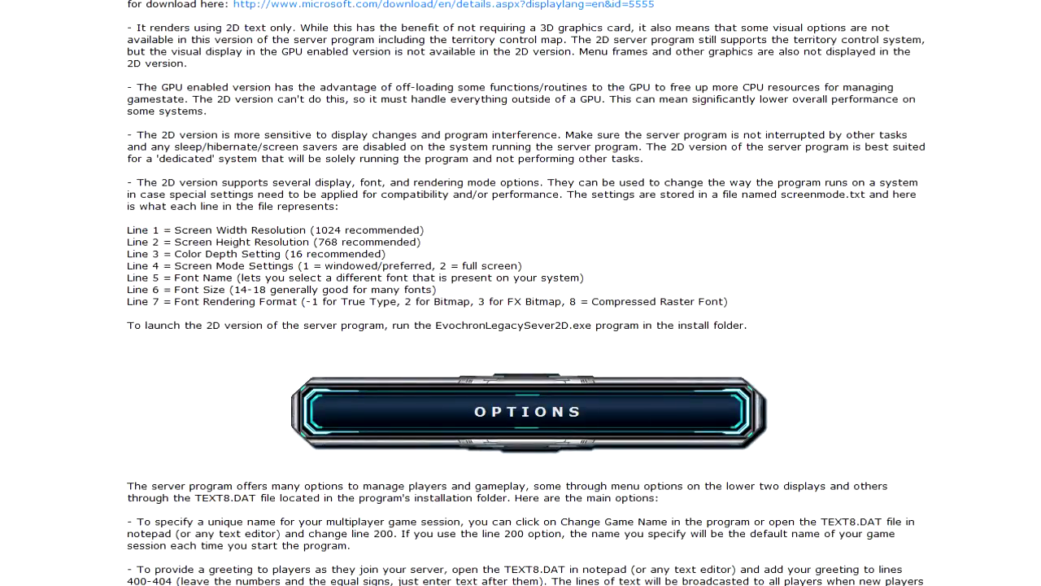
scroll(813, 224, down, 9)
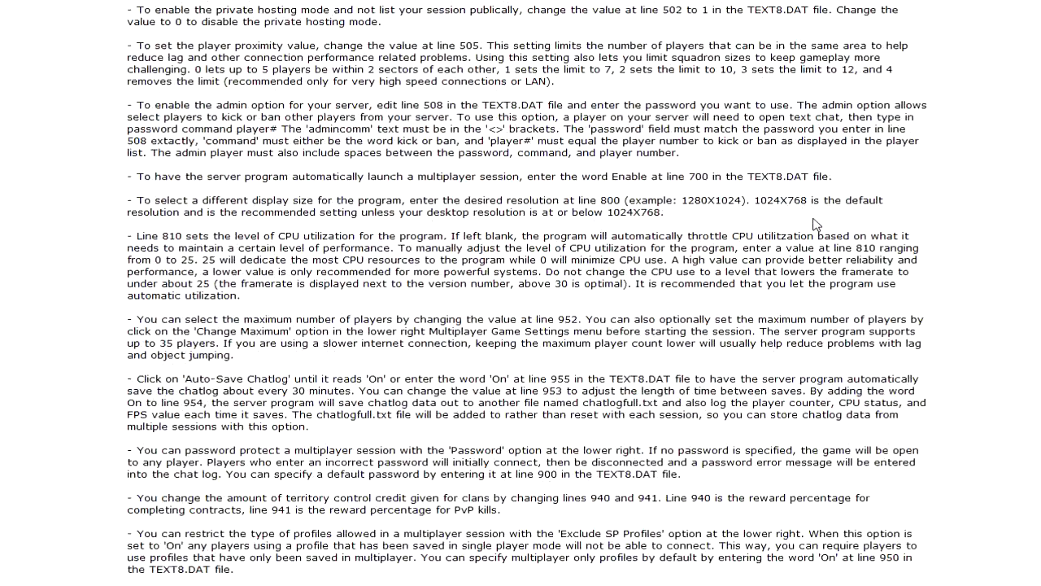
scroll(816, 223, down, 9)
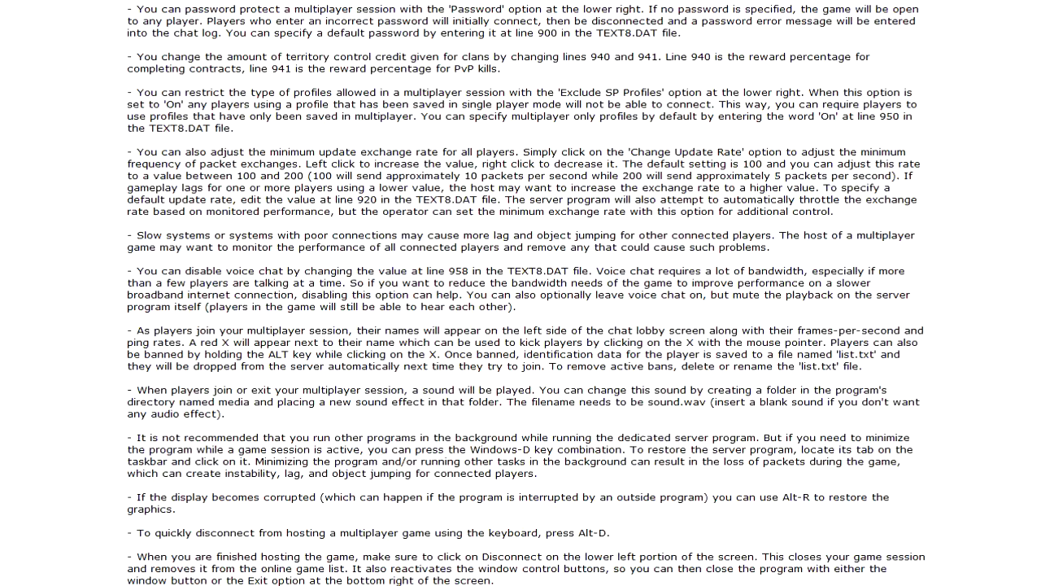
- Go back to the beginning of the manual and look over its Section Quick Links
scroll(526, 293, up, 1)
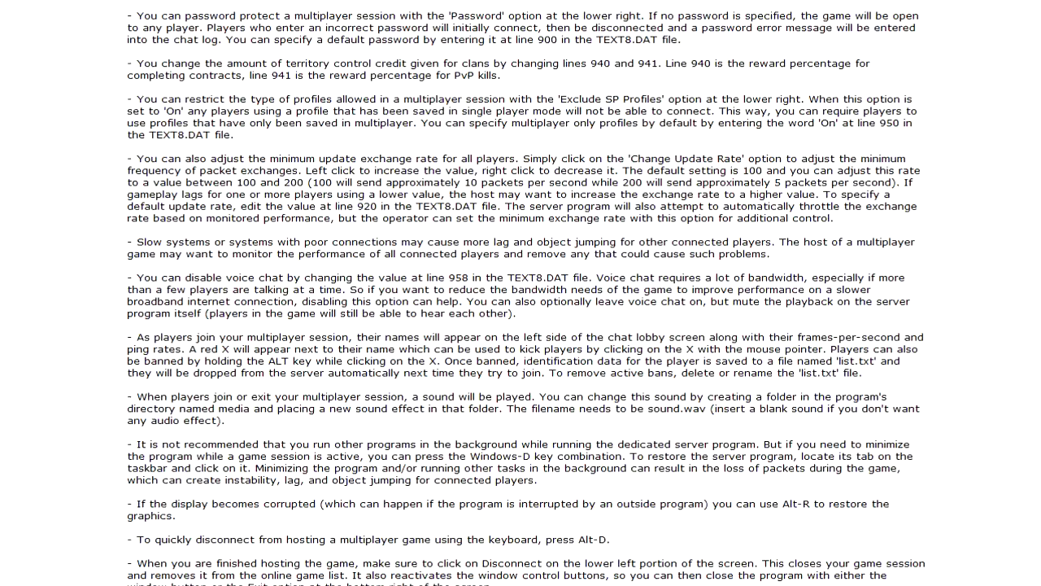
scroll(527, 293, up, 5)
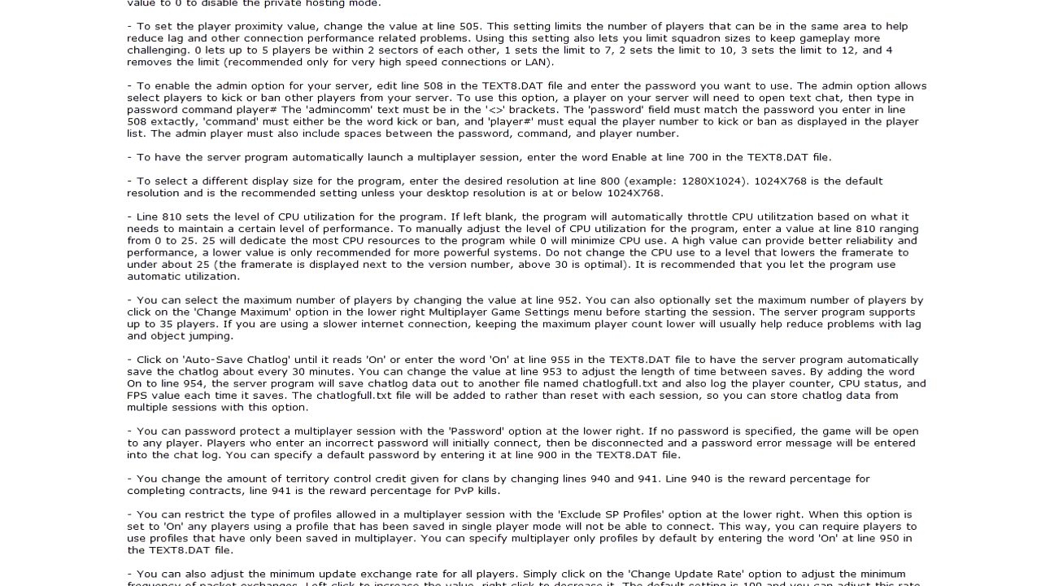
scroll(527, 292, up, 14)
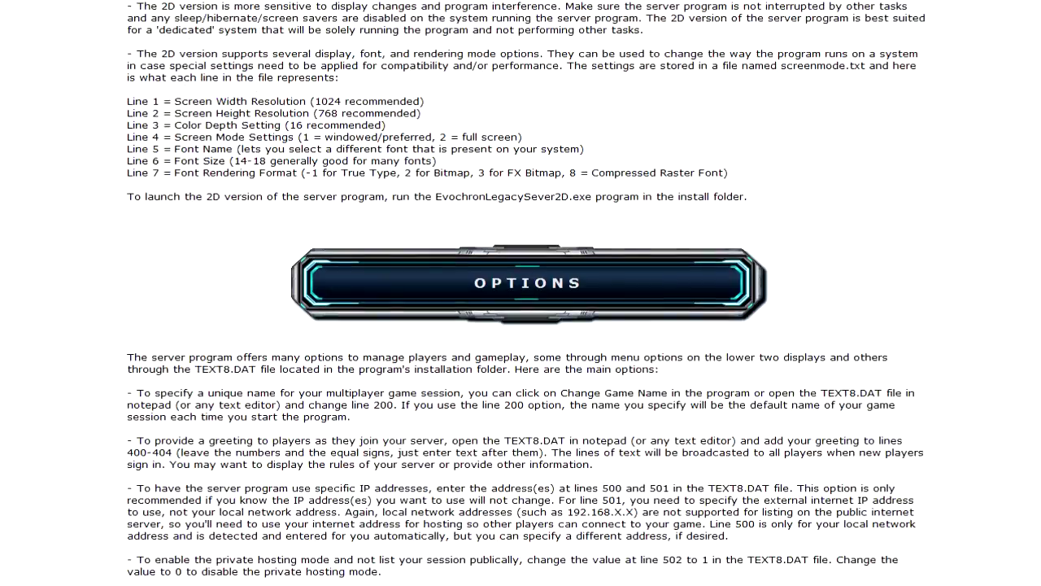
scroll(526, 293, up, 20)
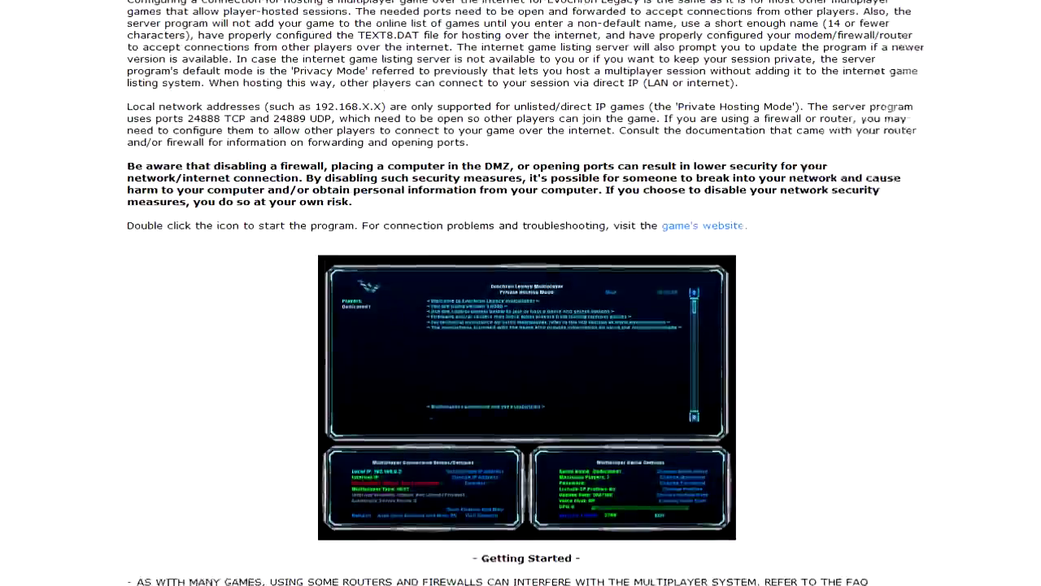
scroll(527, 292, up, 20)
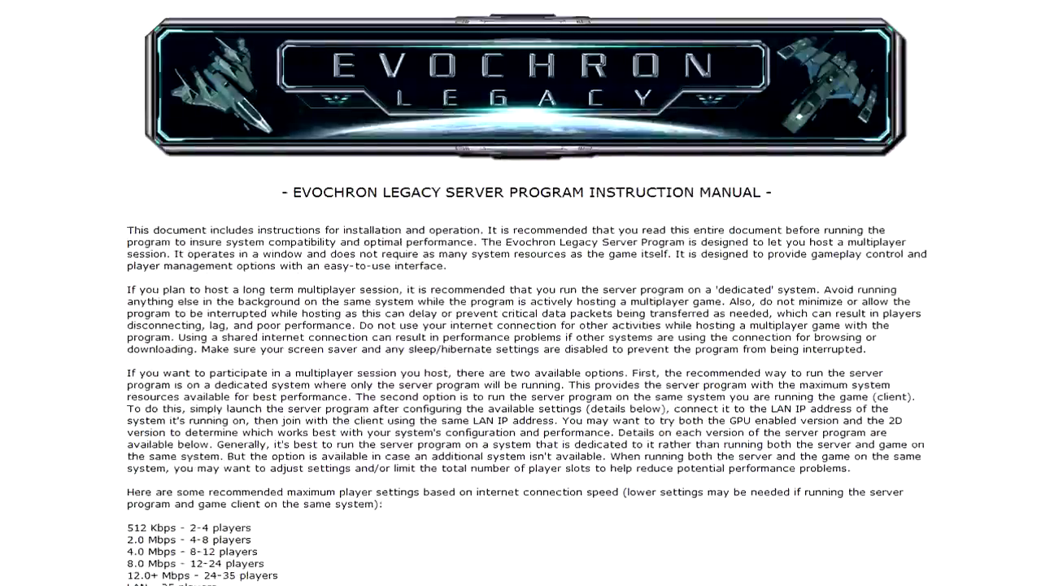
scroll(1012, 144, down, 17)
scroll(1012, 145, up, 3)
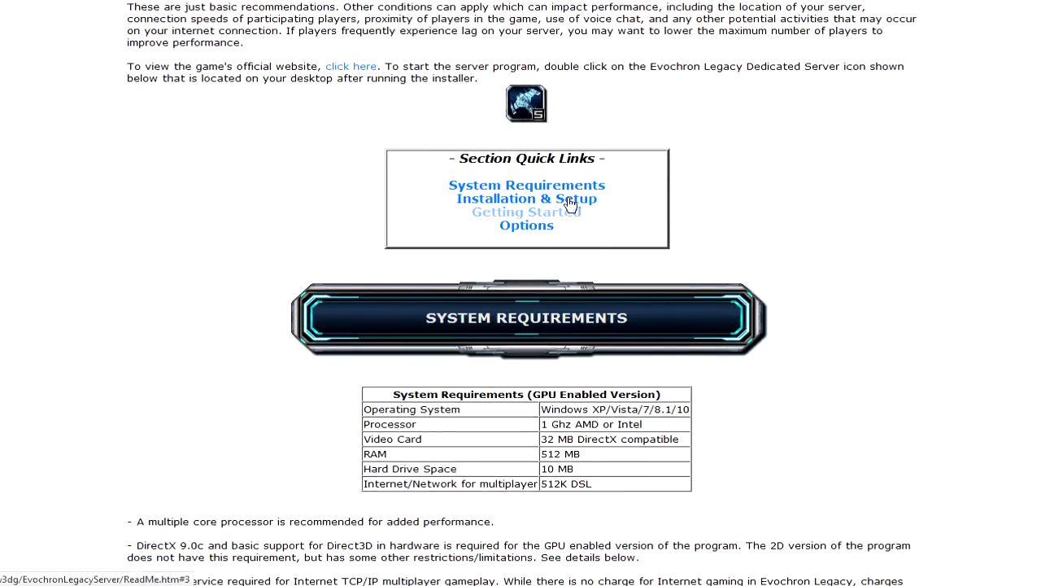
scroll(569, 205, up, 12)
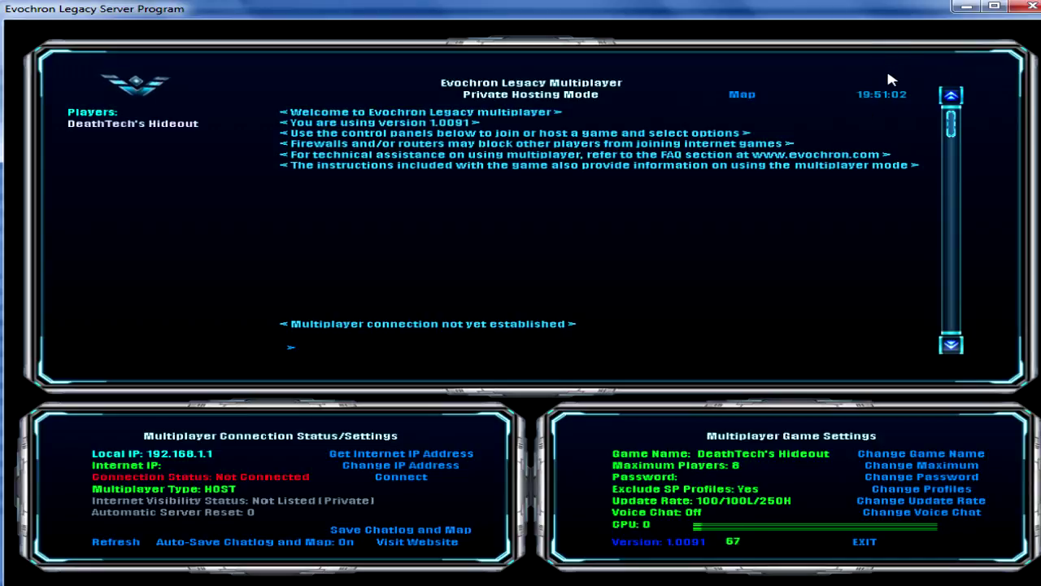
- Show the territory map in the Evochron Legacy Server Program, examine its systems and sector values, and hide it again
click(742, 96)
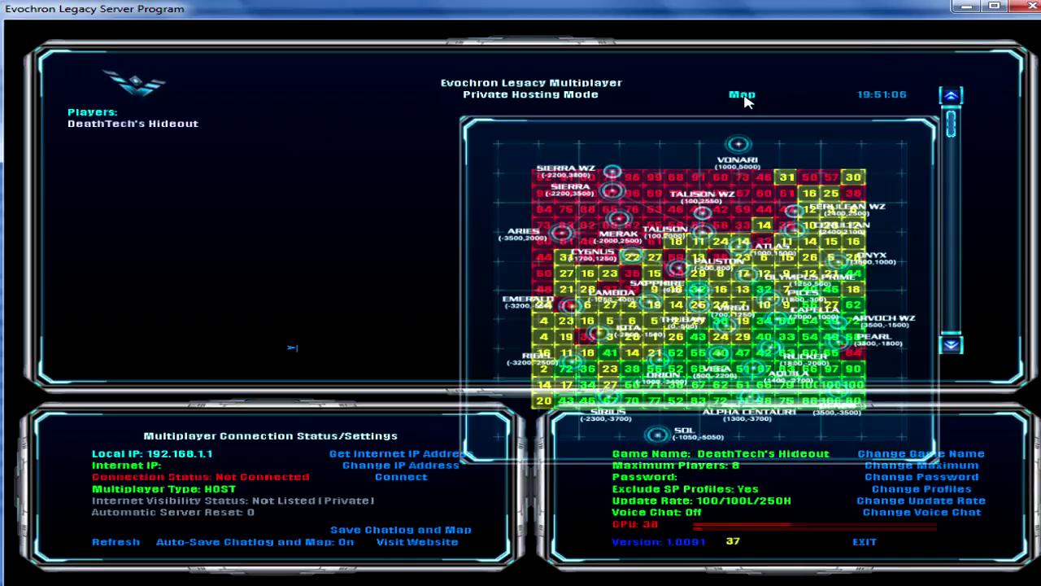
click(680, 313)
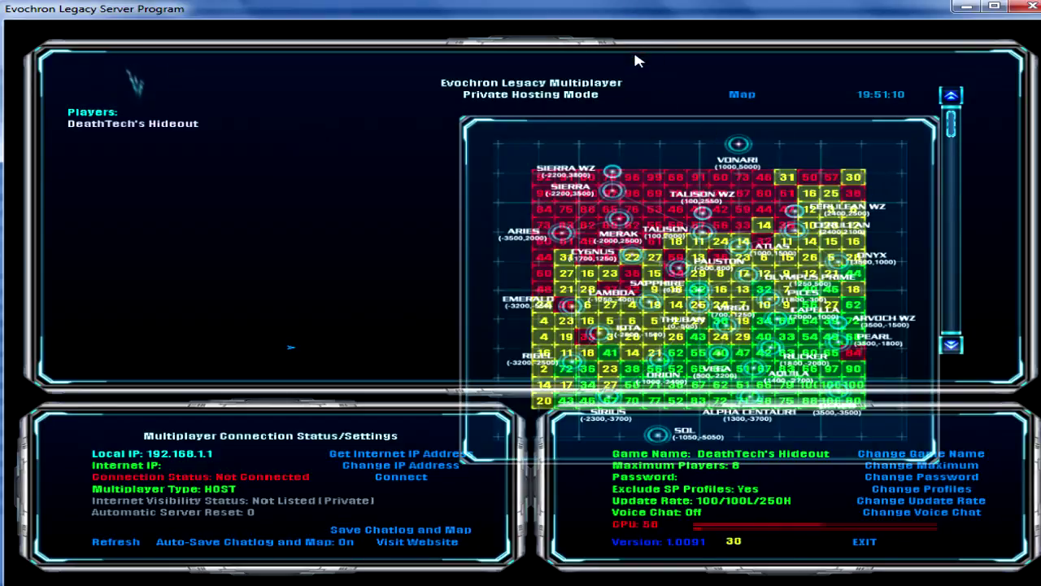
mouse_move(686, 220)
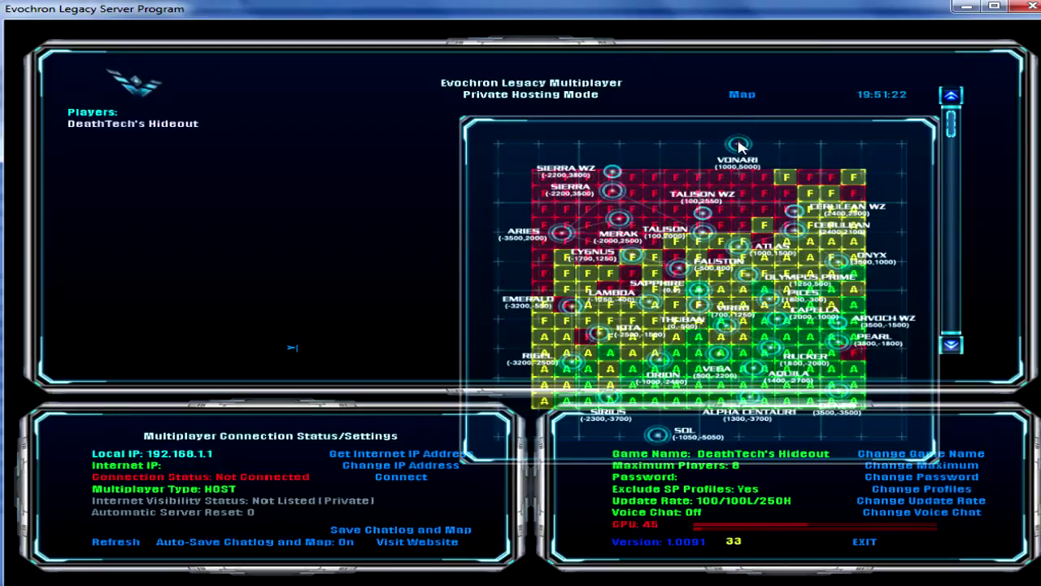
click(744, 95)
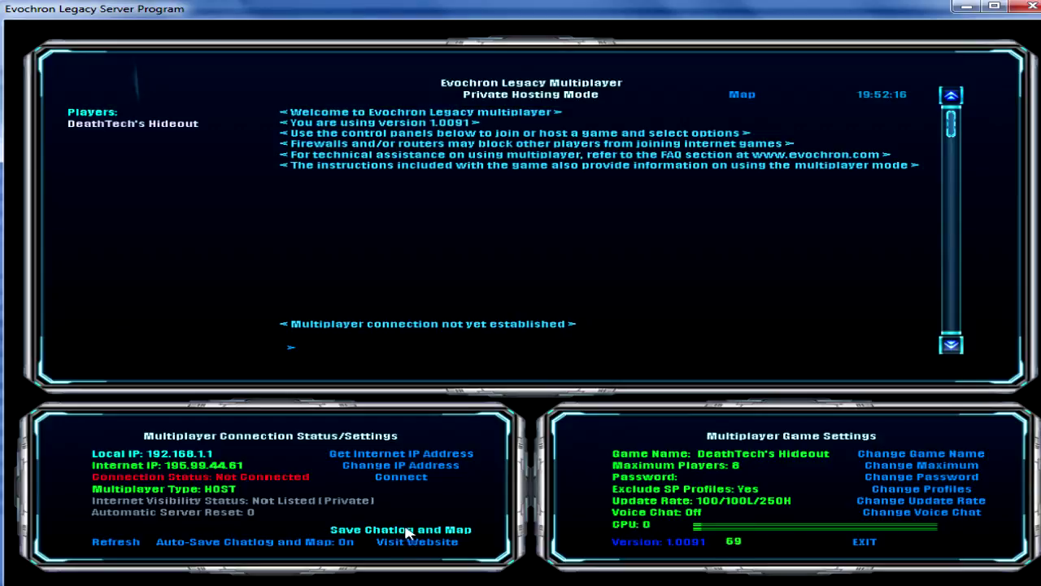
- Connect the server to start the multiplayer session and try refreshing it, dismissing the runtime error
click(401, 477)
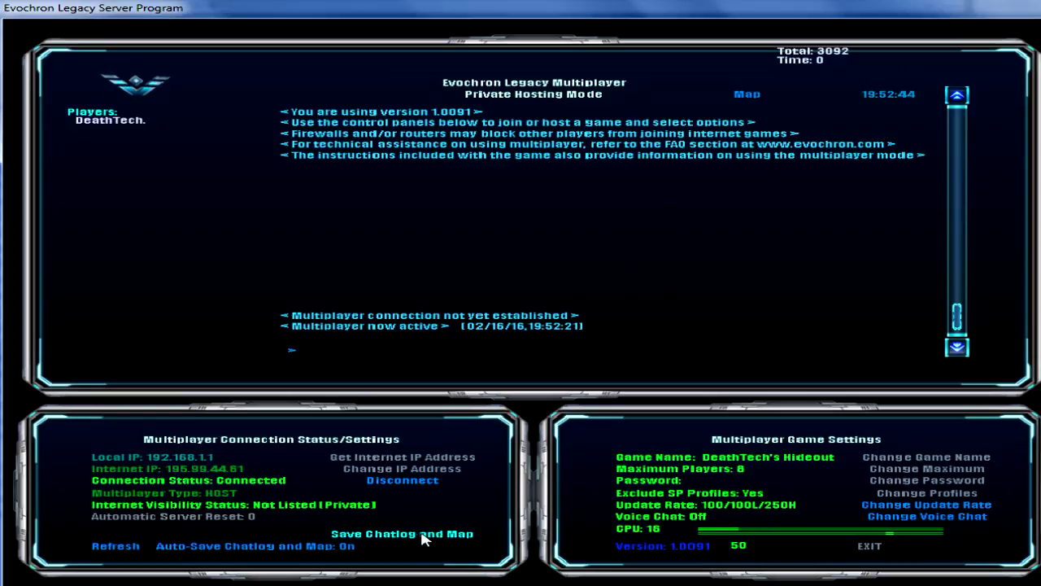
click(111, 546)
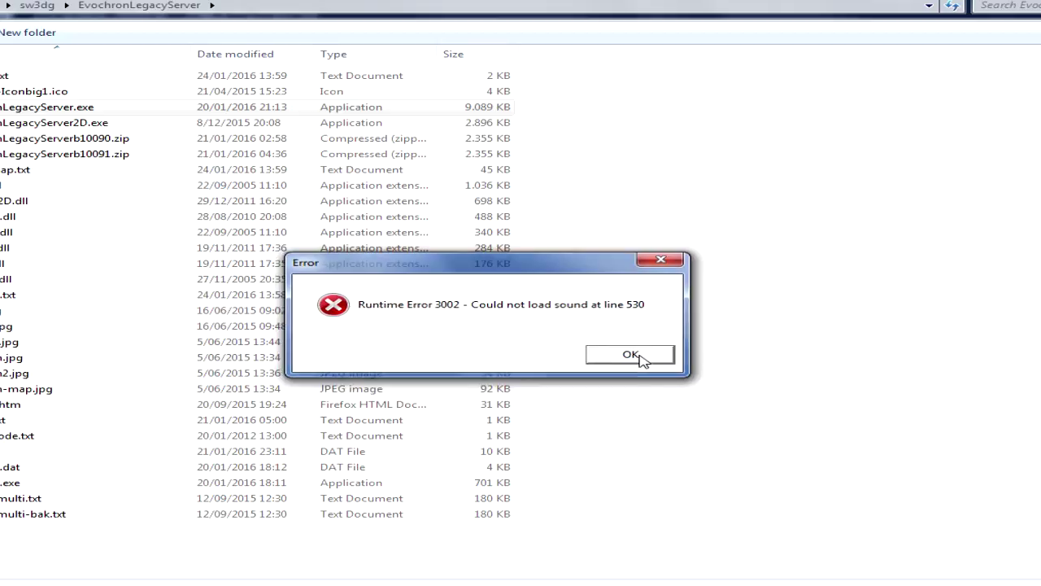
click(644, 355)
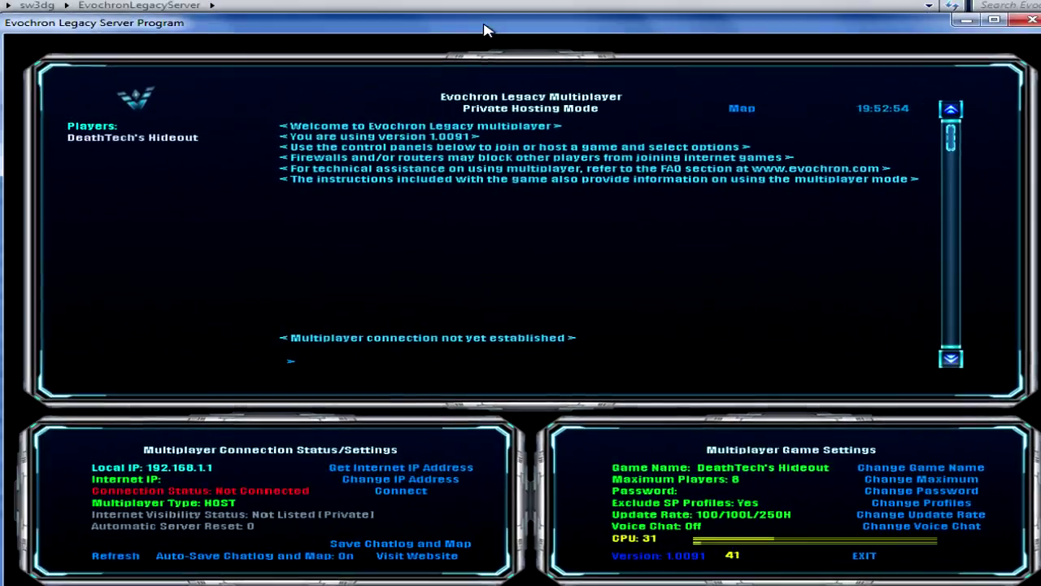
- Retrieve the server's internet IP address and check it in the IP address entry screen without editing it
click(404, 468)
click(438, 477)
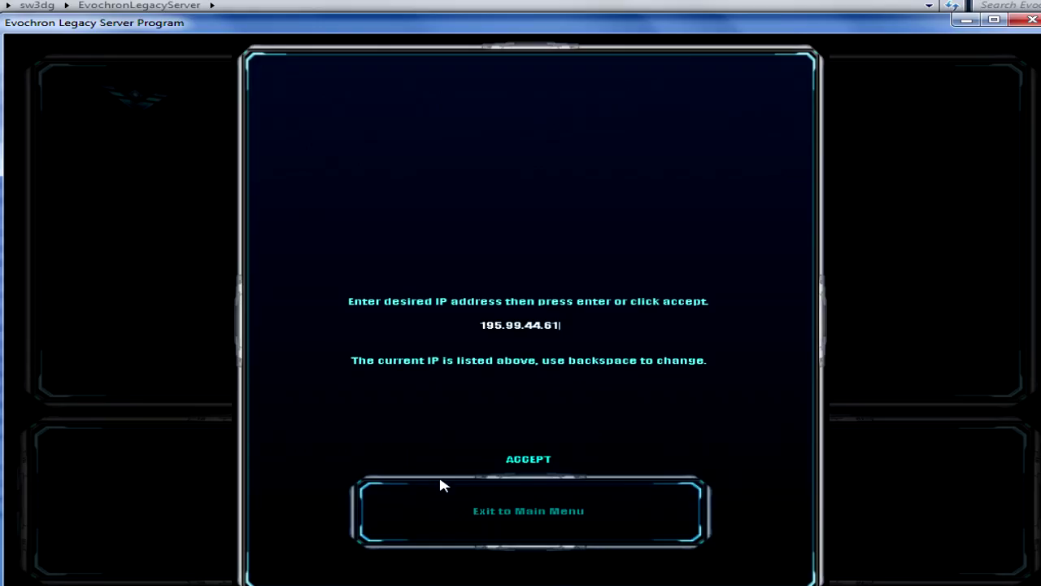
click(595, 516)
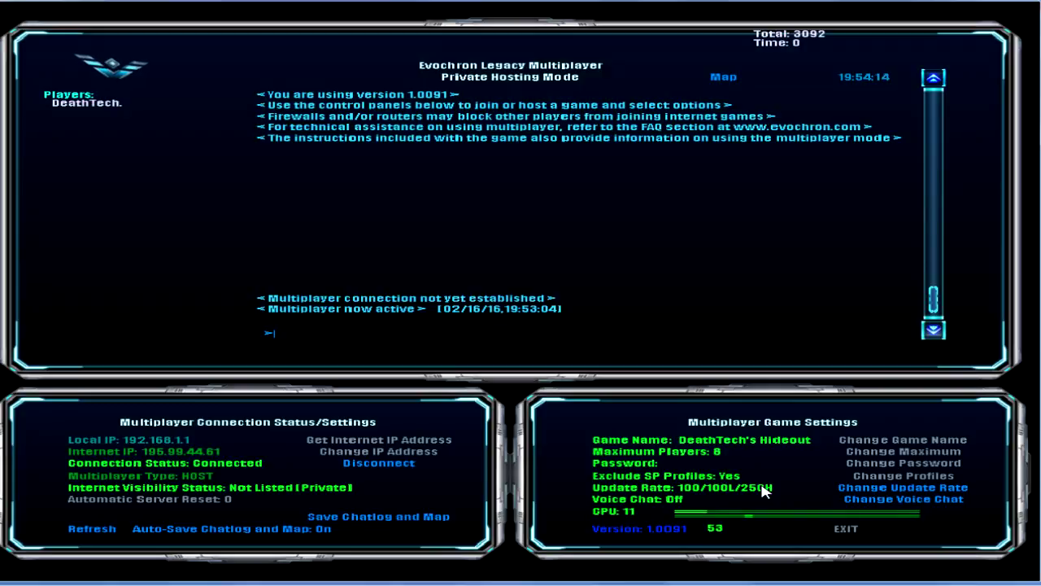
- Switch voice chat on and back off while the multiplayer session is running
click(885, 500)
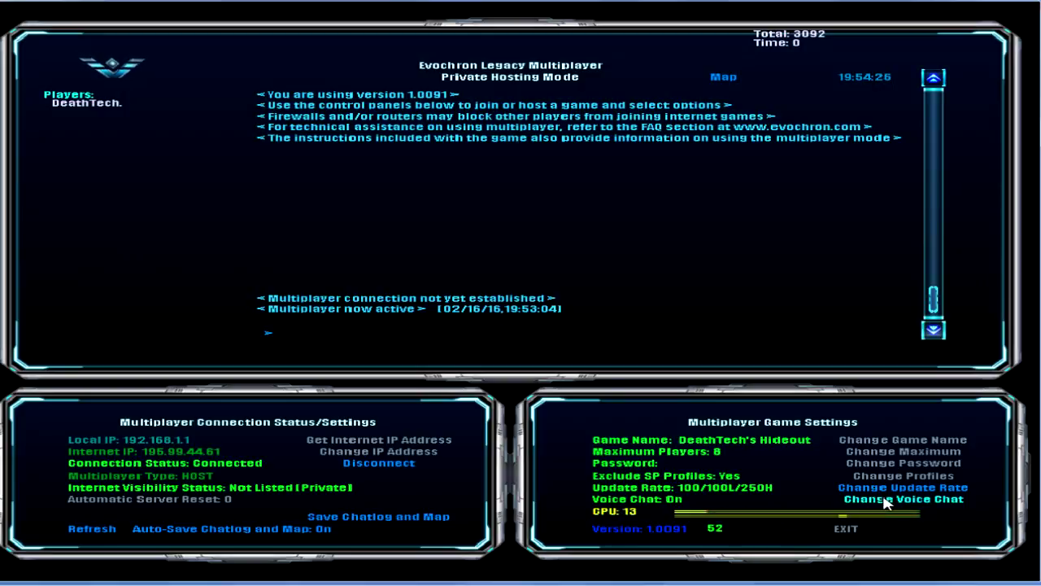
click(885, 500)
click(885, 500)
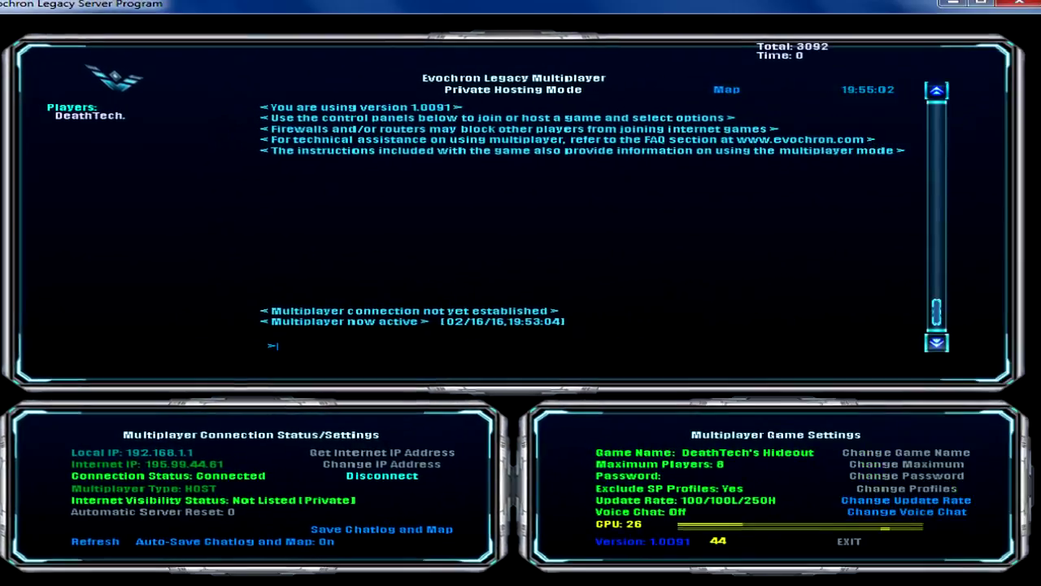
- Disconnect the multiplayer session and exit the server program
click(568, 486)
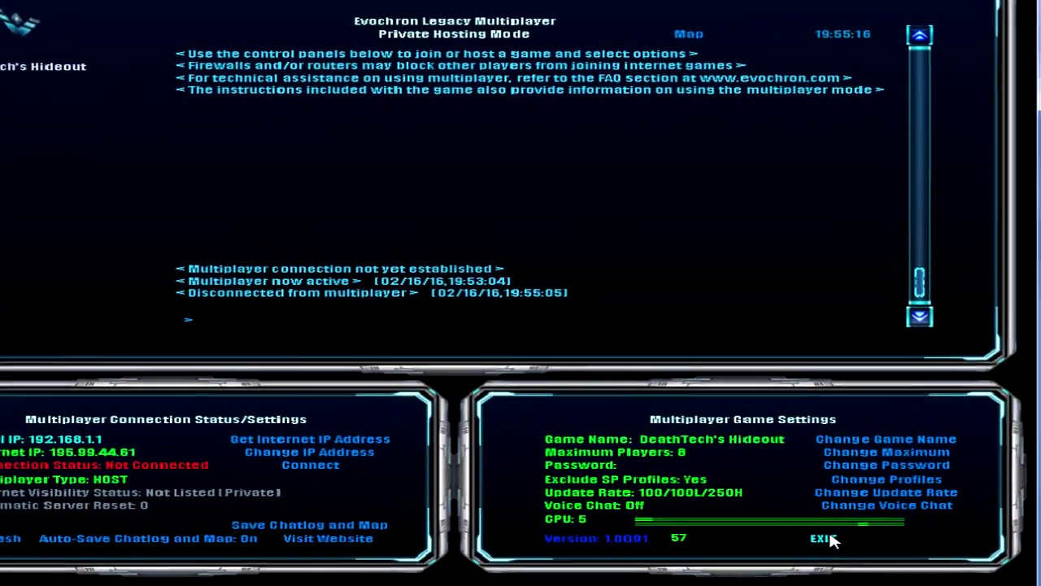
click(861, 543)
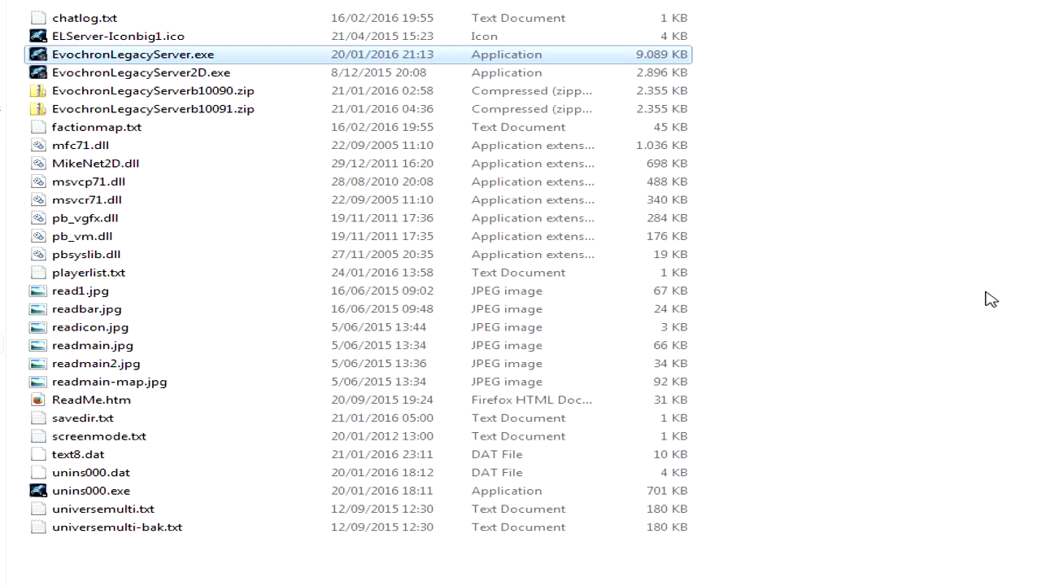